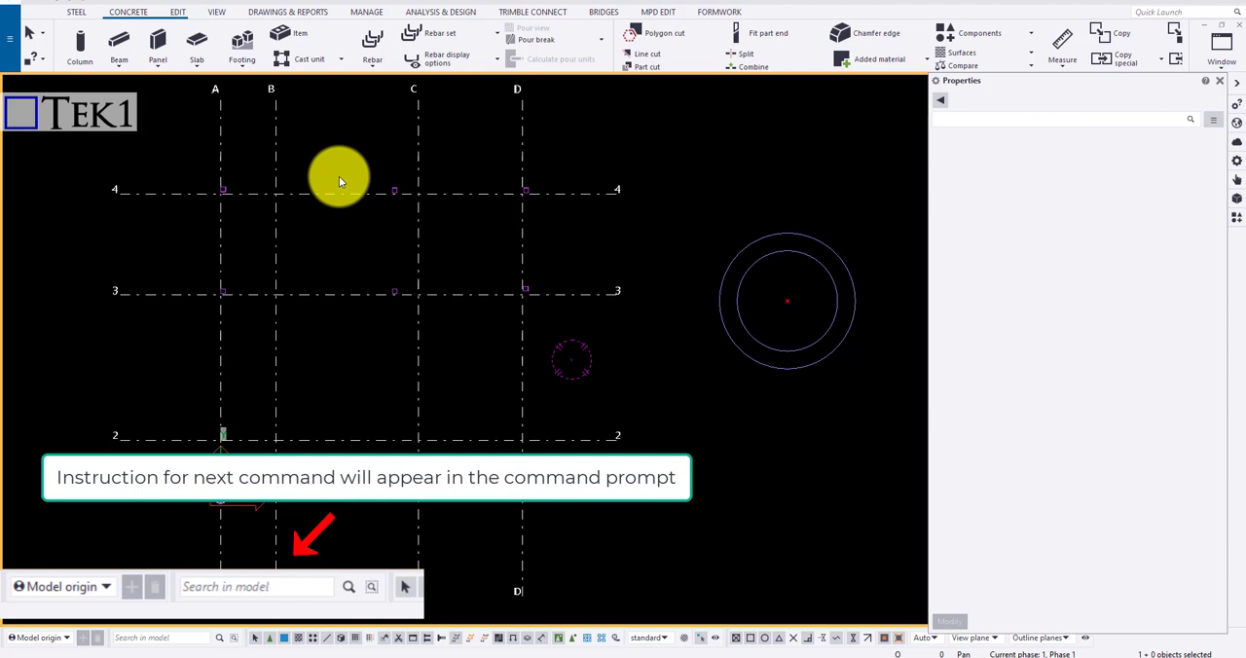
Start a new concrete slab, review the available material grades without changing the grade, and set the slab's class to 99
{"action": "left_click", "coordinate": [198, 51]}
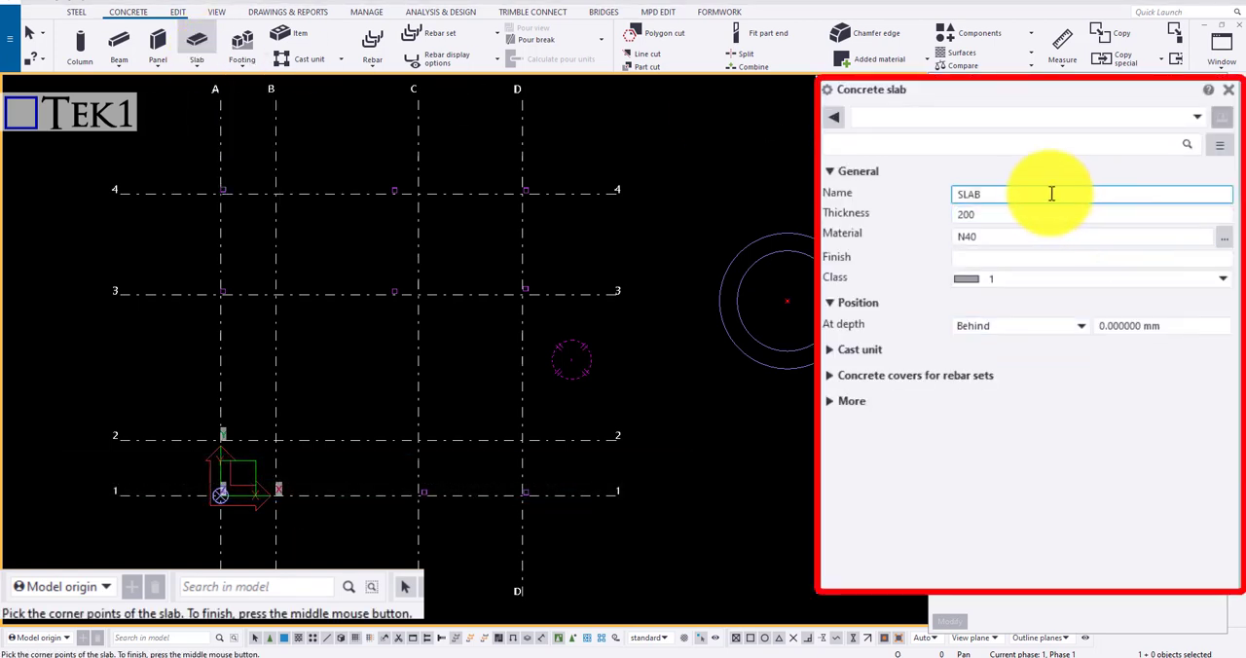
{"action": "left_click", "coordinate": [1017, 237]}
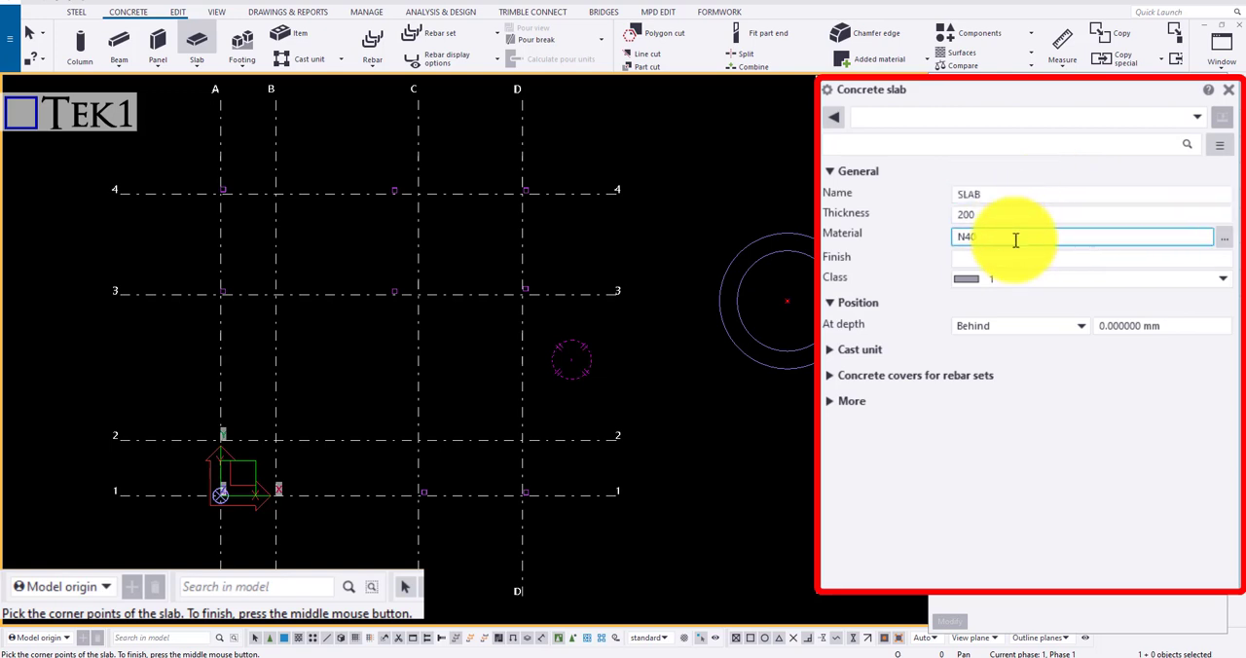
{"action": "left_click", "coordinate": [1224, 238]}
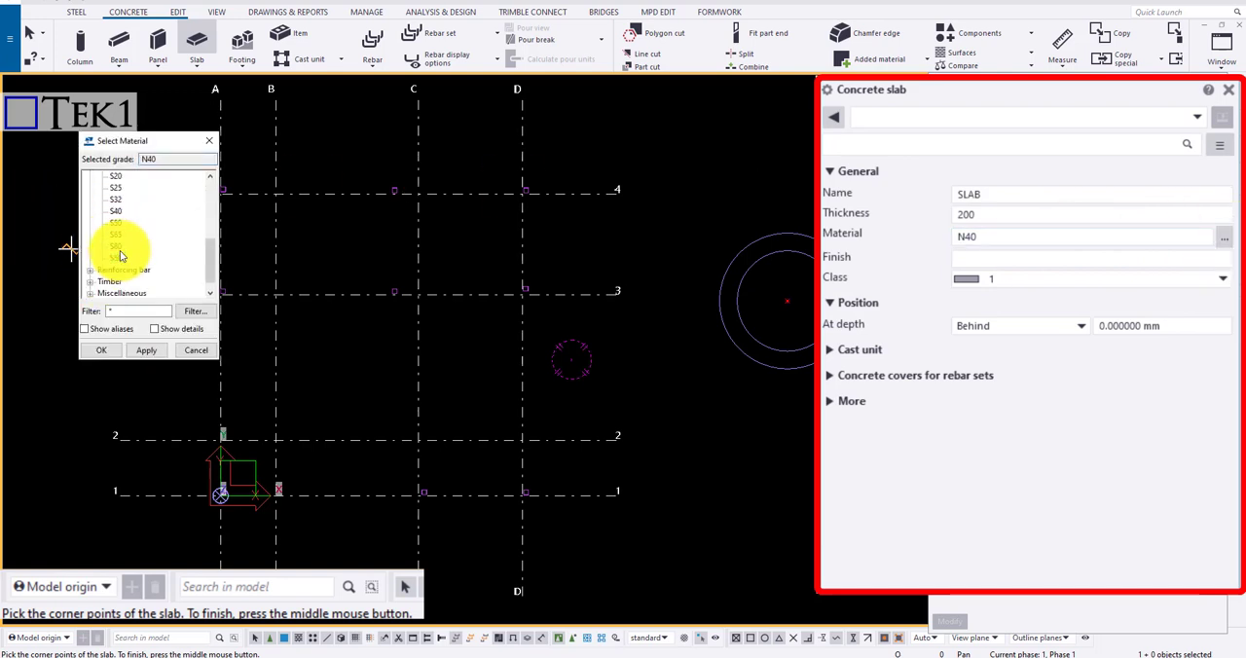
{"action": "left_click", "coordinate": [208, 141]}
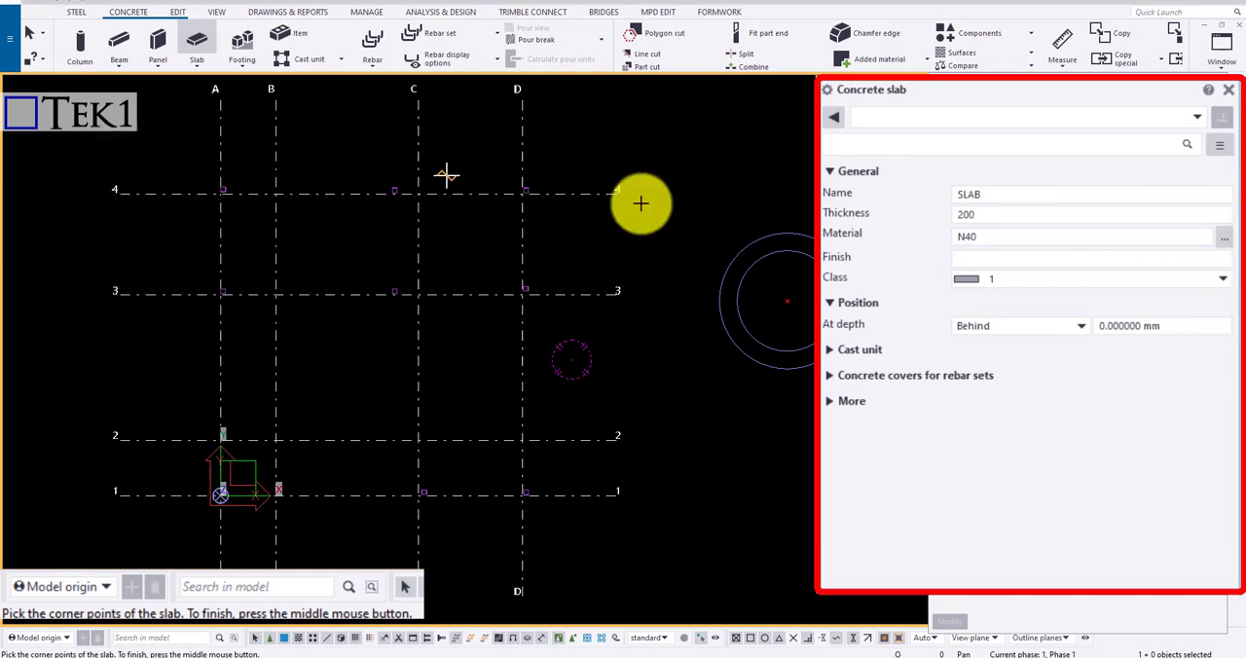
{"action": "left_click", "coordinate": [999, 279]}
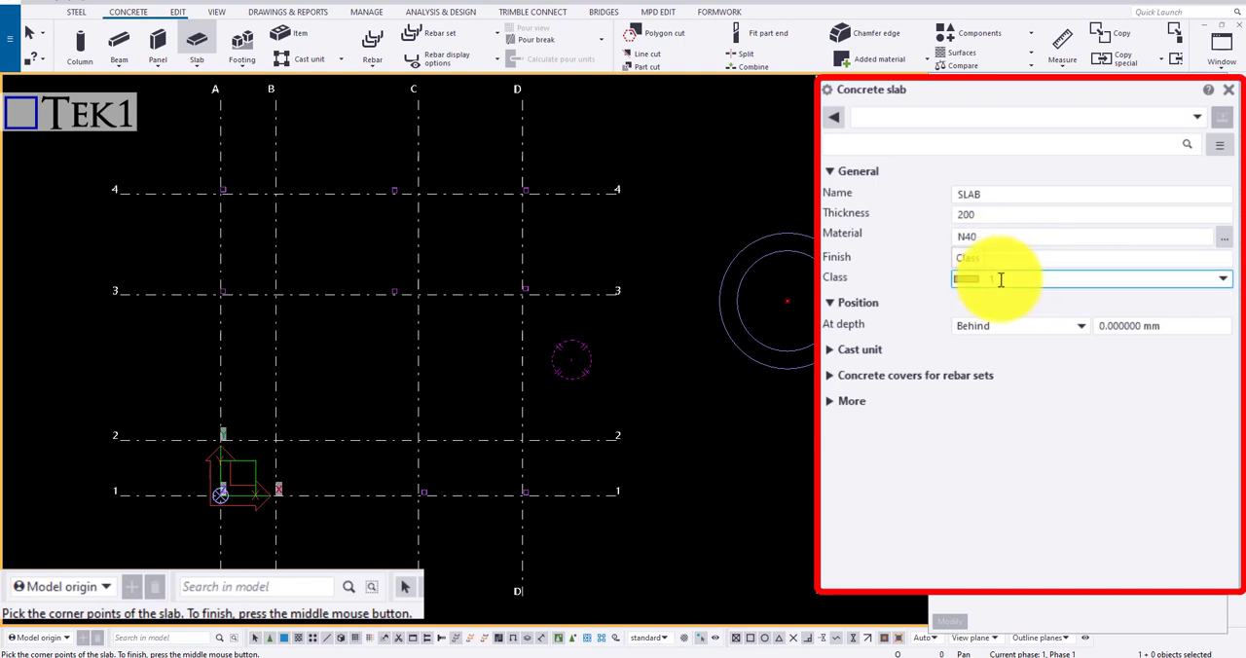
{"action": "left_click", "coordinate": [1007, 281]}
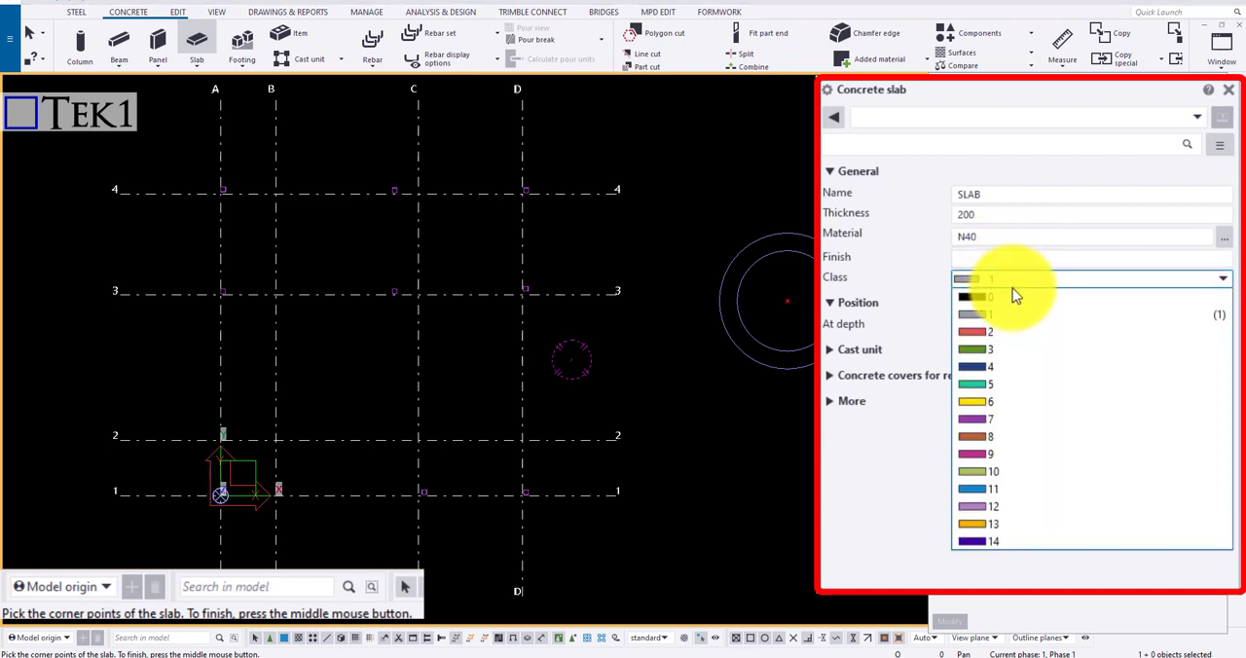
{"action": "left_click", "coordinate": [1012, 290]}
{"action": "type", "text": "99"}
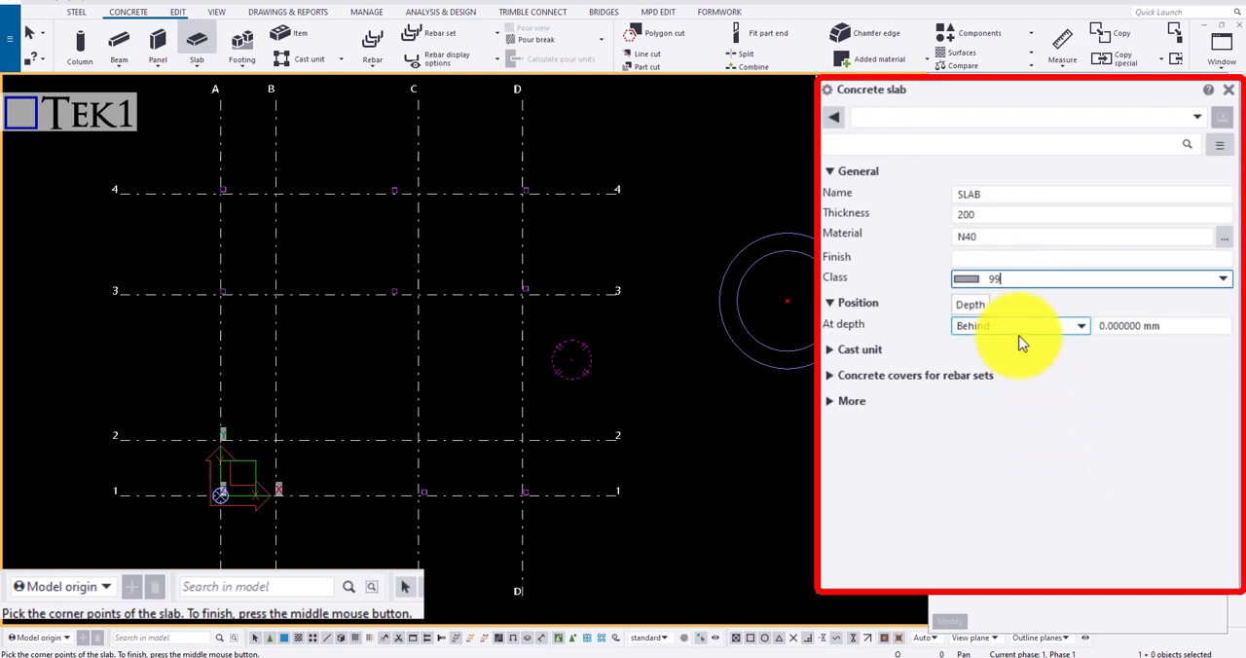
Model a triangular slab from grid D/2 about 2800 mm along line D towards grid 3, with its third corner outside the grid
{"action": "scroll", "coordinate": [526, 450], "scroll_direction": "up", "scroll_amount": 1}
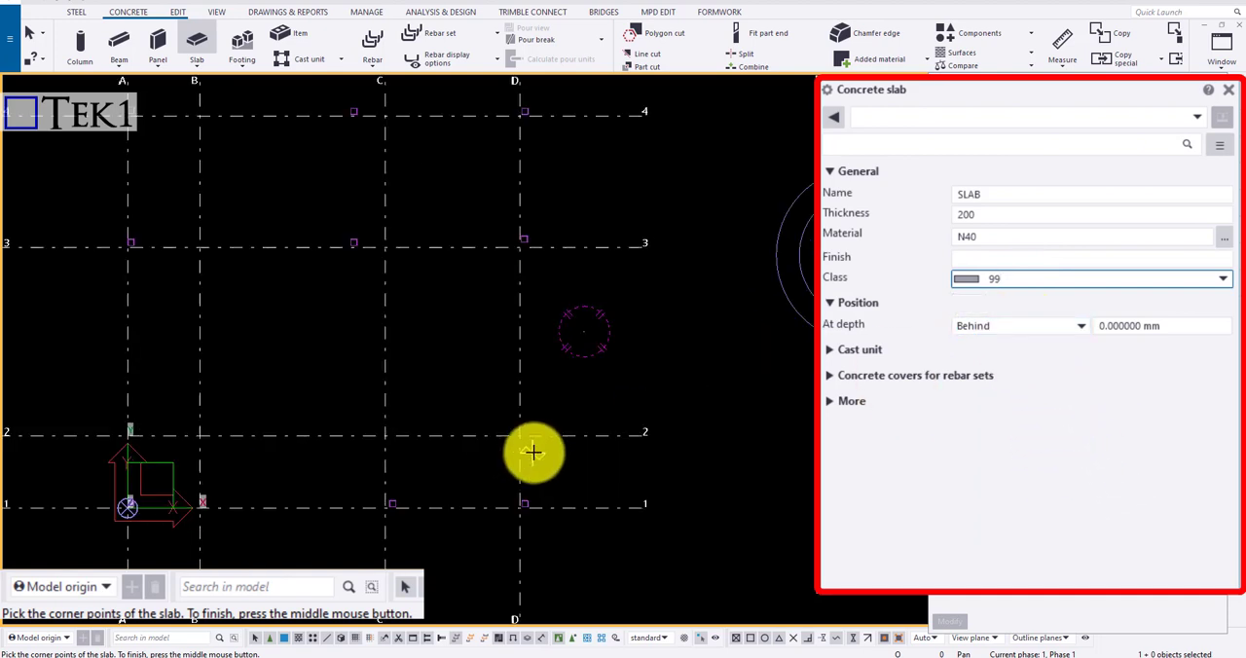
{"action": "left_click", "coordinate": [519, 440]}
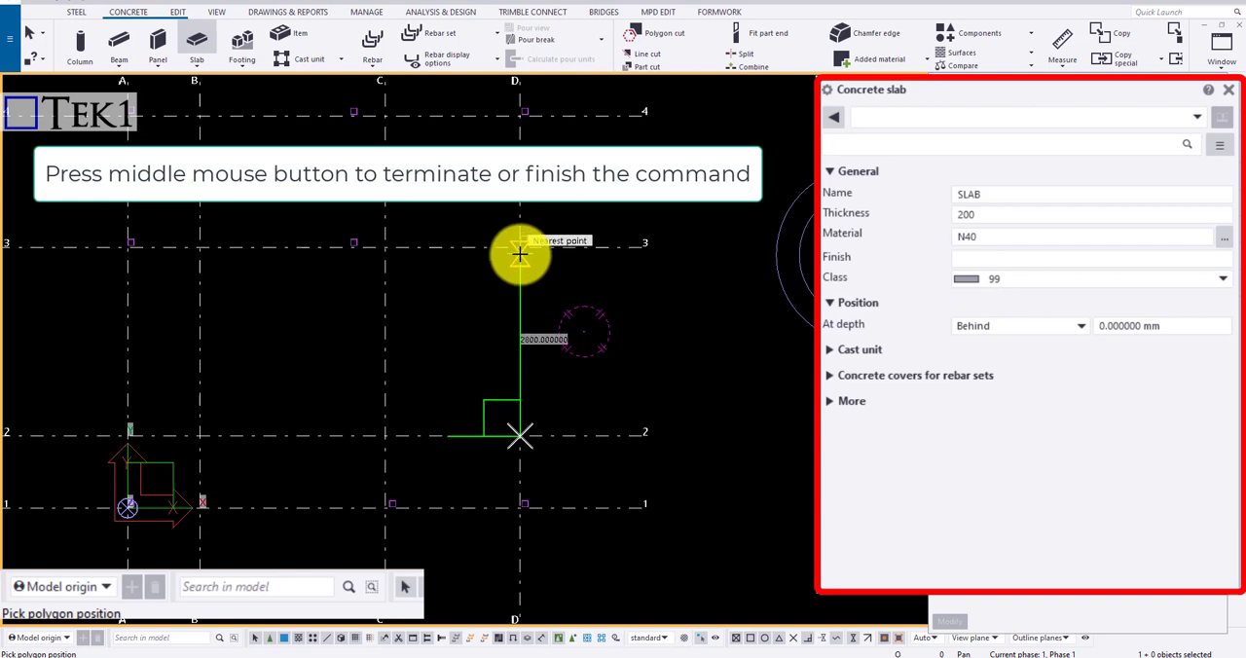
{"action": "left_click", "coordinate": [520, 253]}
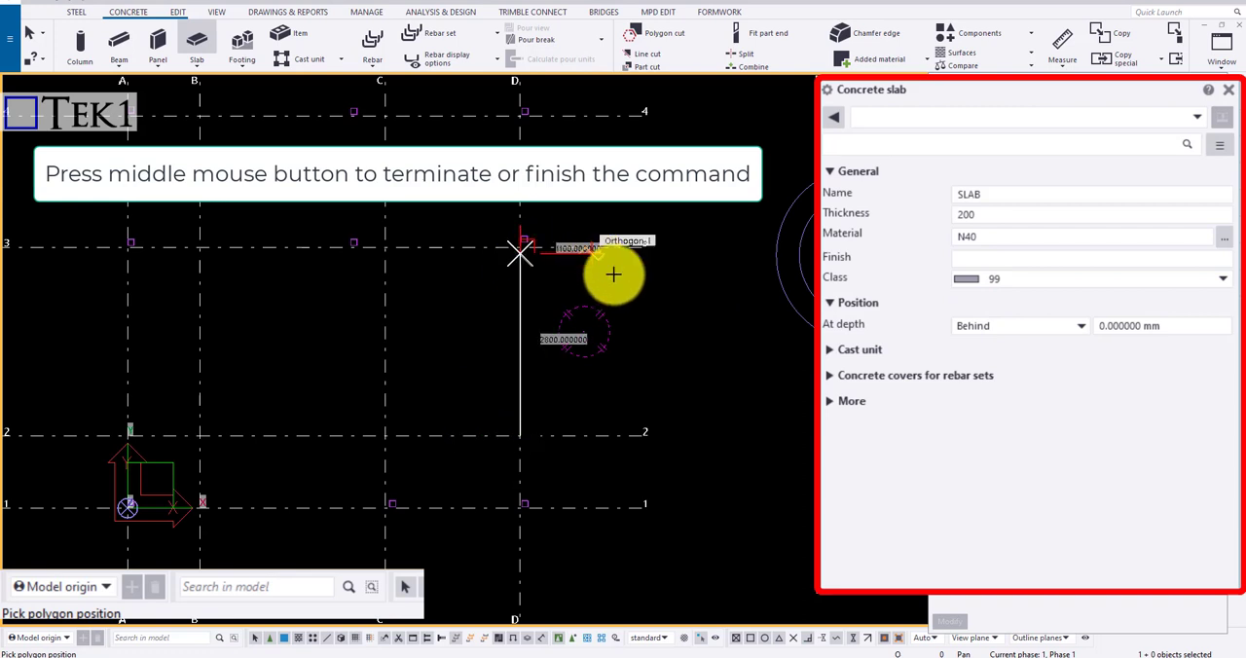
{"action": "left_click", "coordinate": [687, 363]}
{"action": "middle_click", "coordinate": [683, 305]}
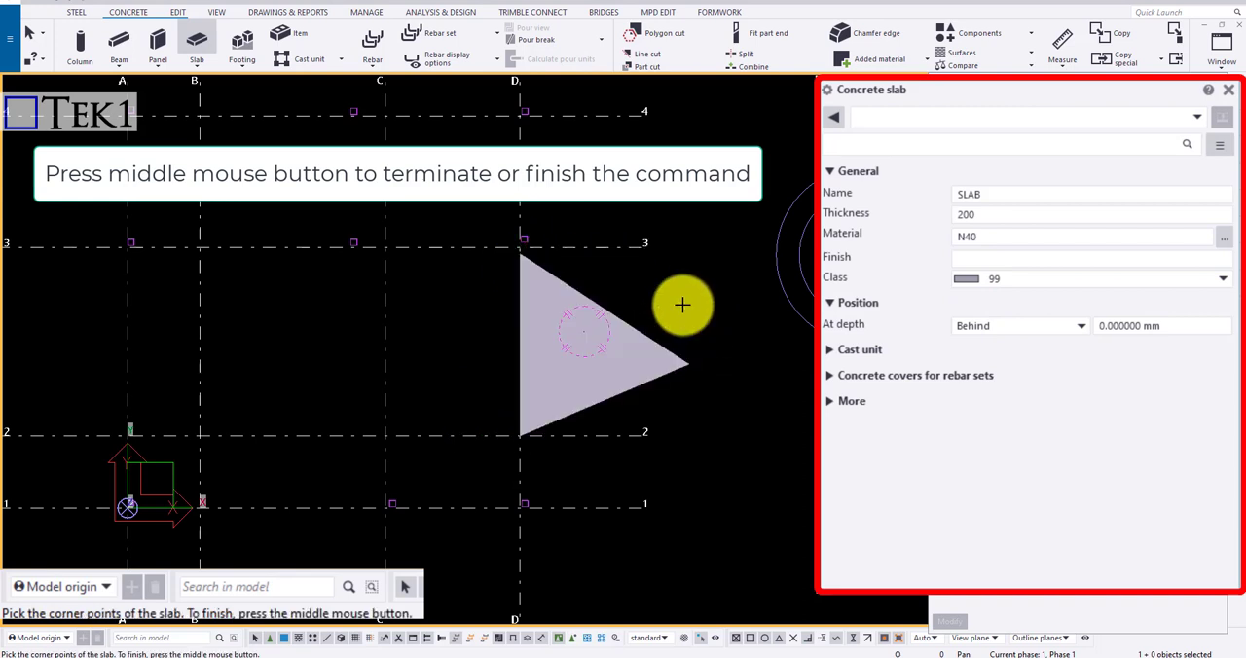
Model a rectangular slab filling the grid bay between lines C and D and lines 3 and 4
{"action": "scroll", "coordinate": [532, 223], "scroll_direction": "up", "scroll_amount": 1}
{"action": "middle_click_drag", "start_coordinate": [530, 223], "coordinate": [526, 381]}
{"action": "left_click", "coordinate": [338, 415]}
{"action": "left_click", "coordinate": [338, 244]}
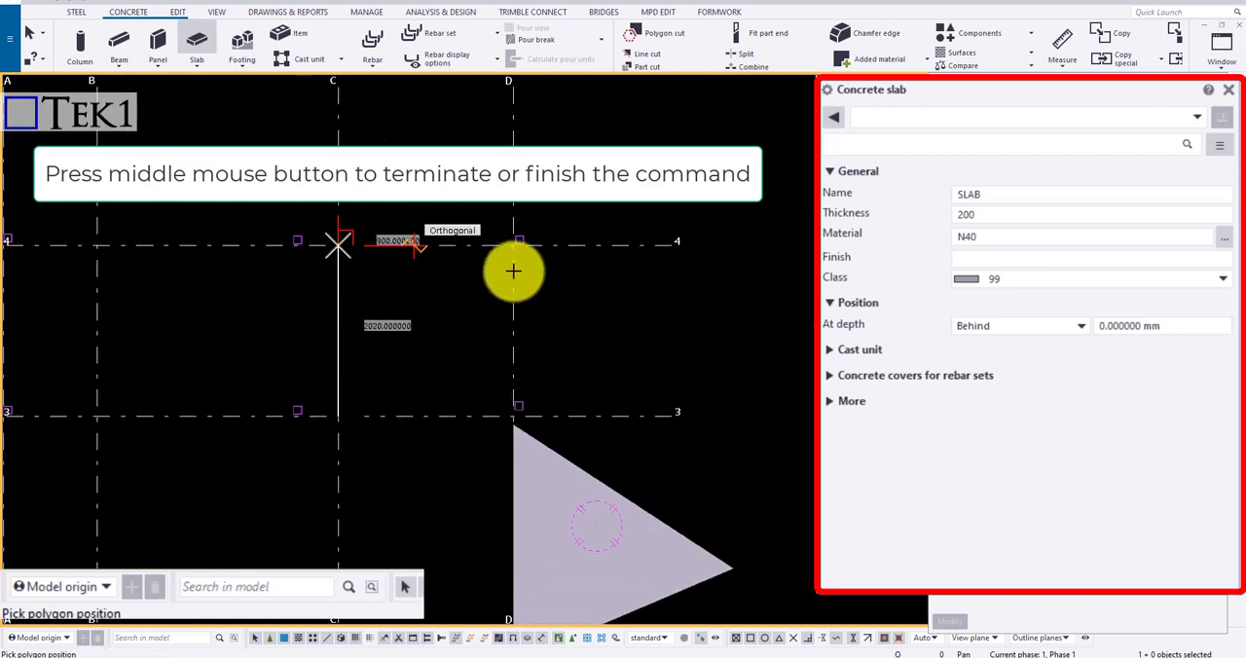
{"action": "left_click", "coordinate": [508, 245]}
{"action": "left_click", "coordinate": [510, 413]}
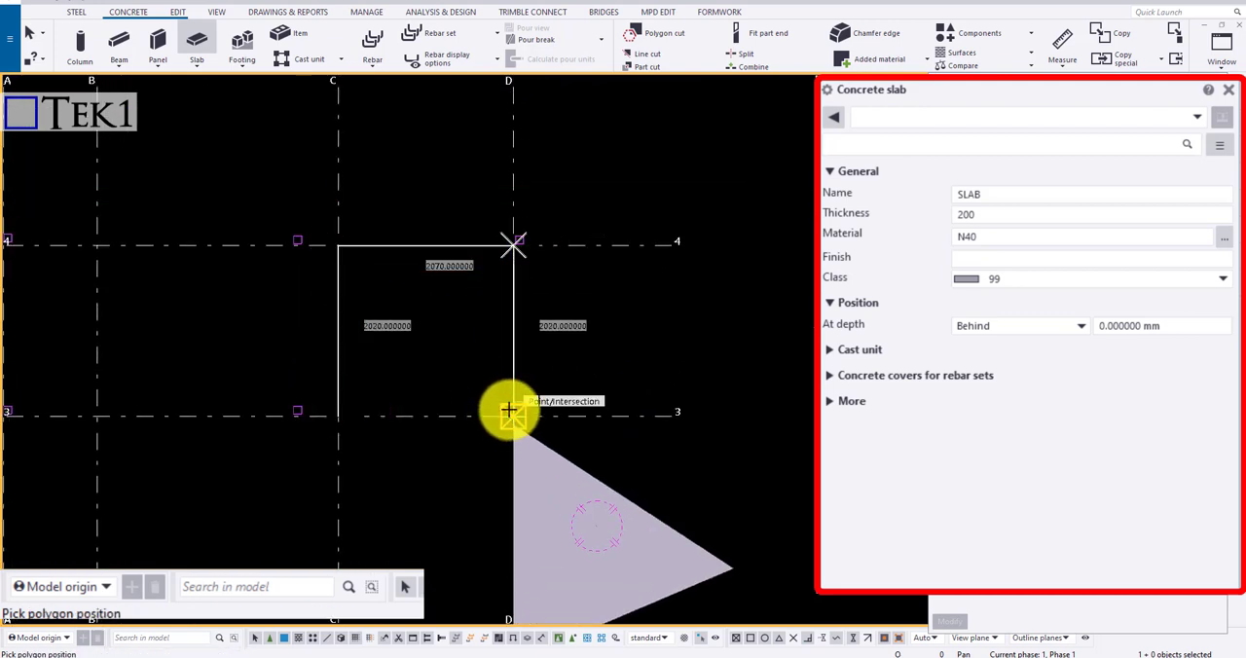
{"action": "middle_click", "coordinate": [497, 389]}
Select the triangular slab in a 3D view and set its depth position to Middle
{"action": "scroll", "coordinate": [498, 389], "scroll_direction": "down", "scroll_amount": 3}
{"action": "middle_click_drag", "start_coordinate": [509, 370], "coordinate": [496, 403], "text": "ctrl"}
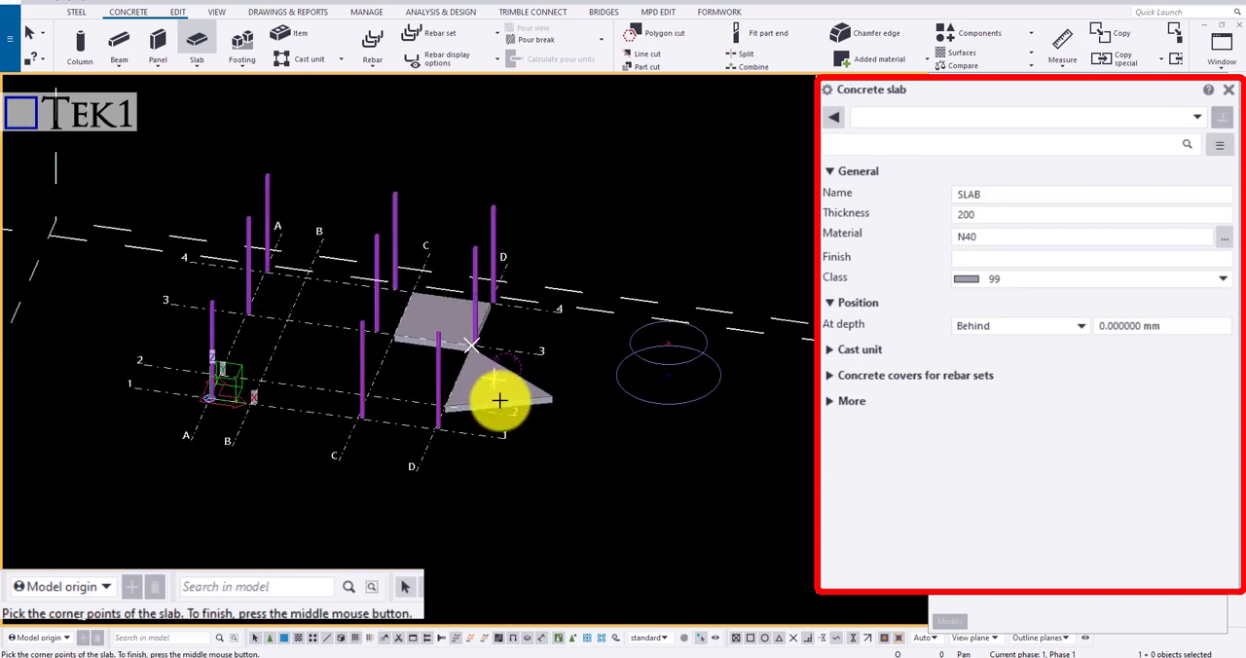
{"action": "scroll", "coordinate": [584, 314], "scroll_direction": "up", "scroll_amount": 3}
{"action": "scroll", "coordinate": [584, 314], "scroll_direction": "up", "scroll_amount": 3}
{"action": "left_click", "coordinate": [534, 298]}
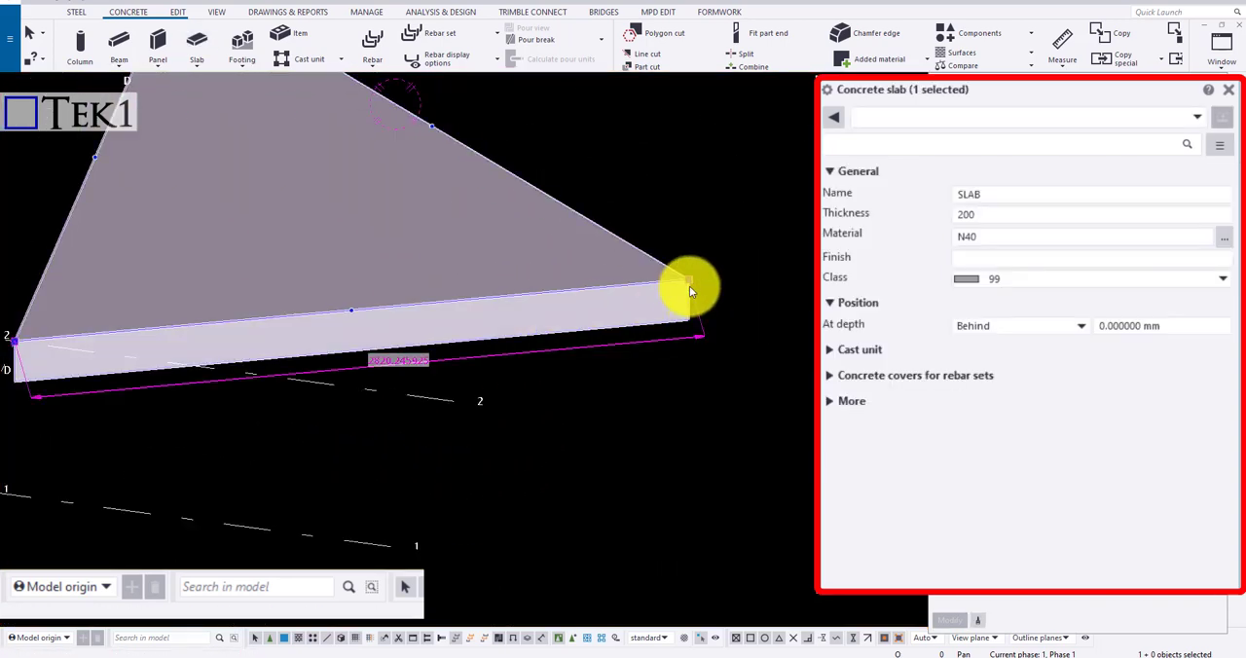
{"action": "left_click", "coordinate": [1032, 329]}
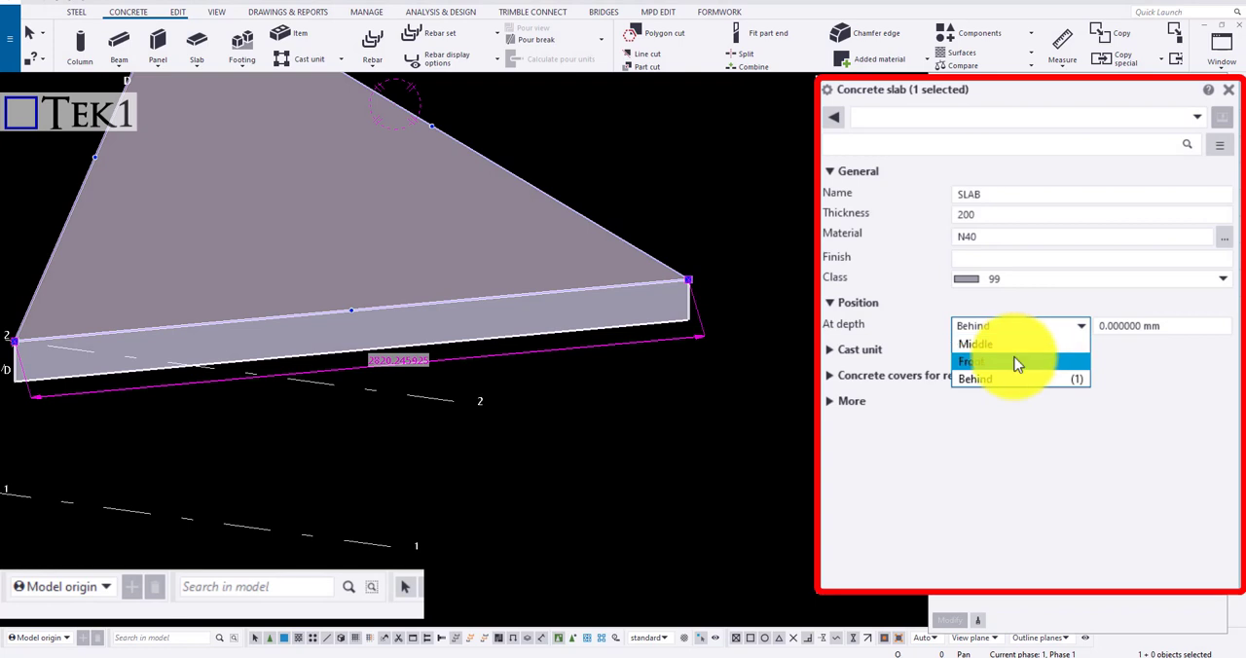
{"action": "left_click", "coordinate": [1018, 353]}
{"action": "left_click", "coordinate": [948, 623]}
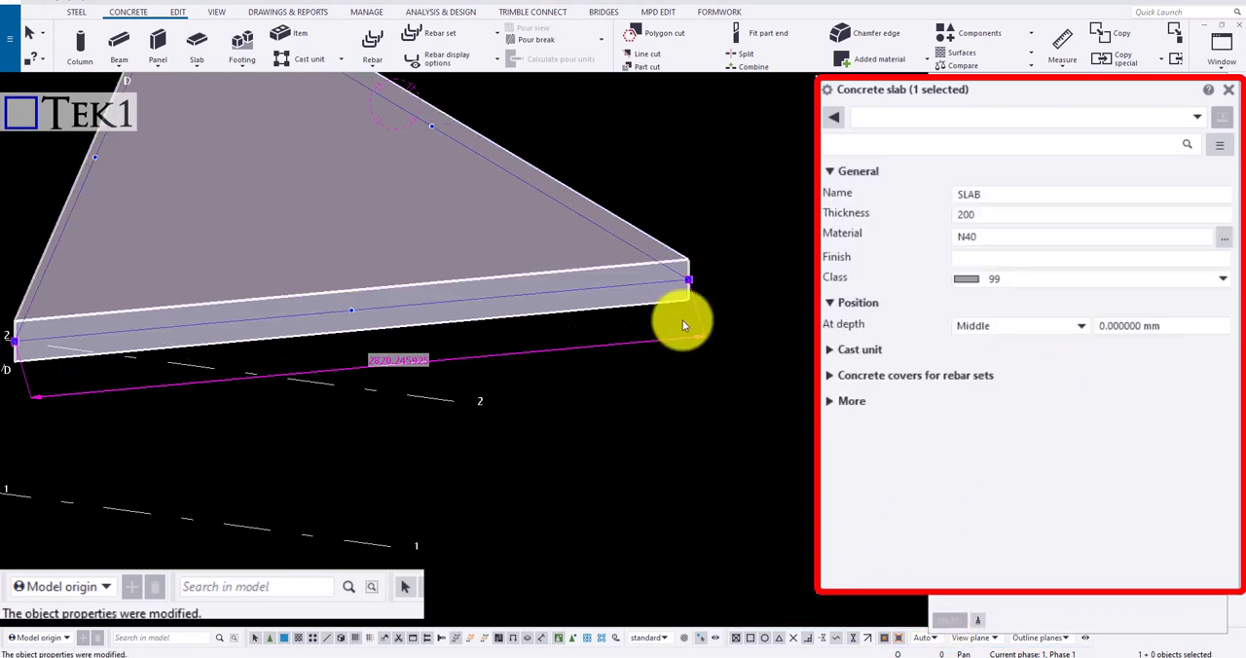
Change the triangular slab's depth position to Front
{"action": "left_click", "coordinate": [987, 331]}
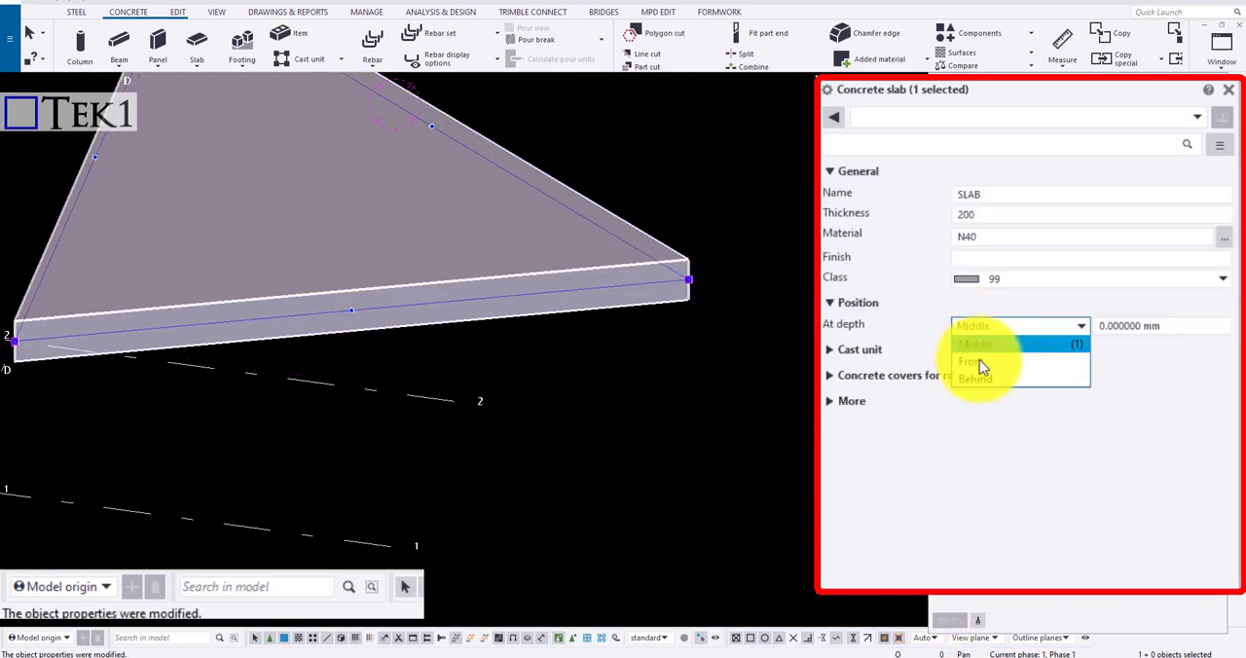
{"action": "left_click", "coordinate": [978, 362]}
{"action": "left_click", "coordinate": [957, 617]}
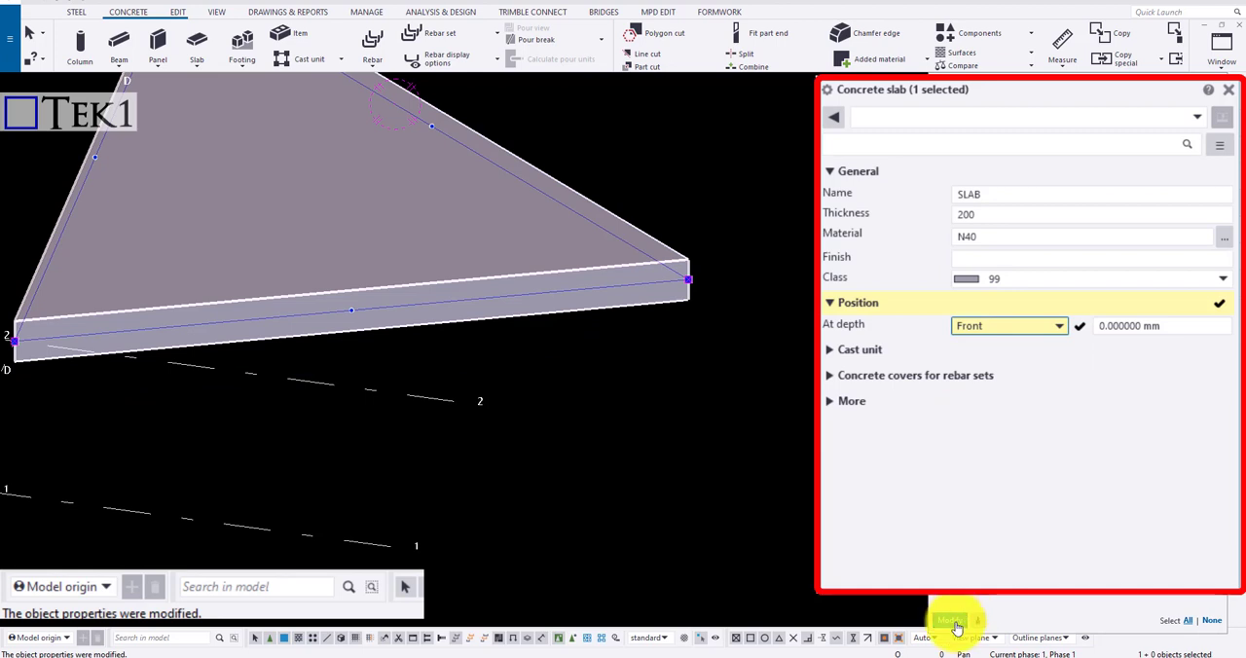
Set the triangular slab's depth position to Behind and apply the modification
{"action": "left_click", "coordinate": [1035, 327]}
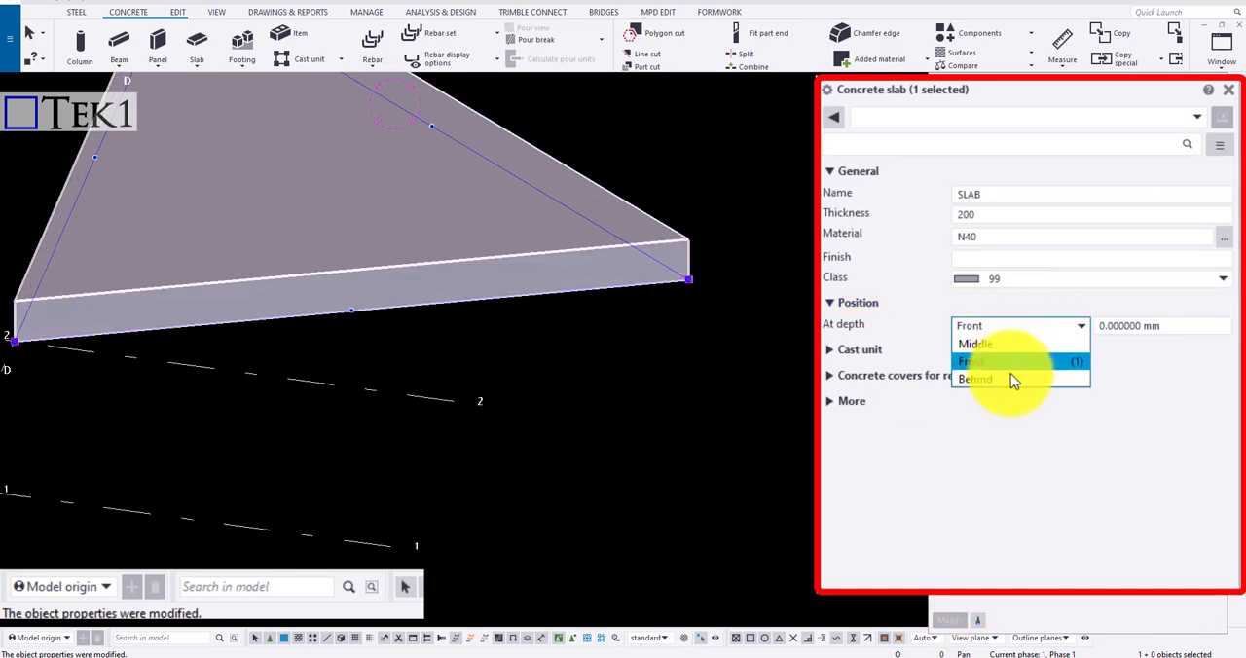
{"action": "left_click", "coordinate": [1013, 379]}
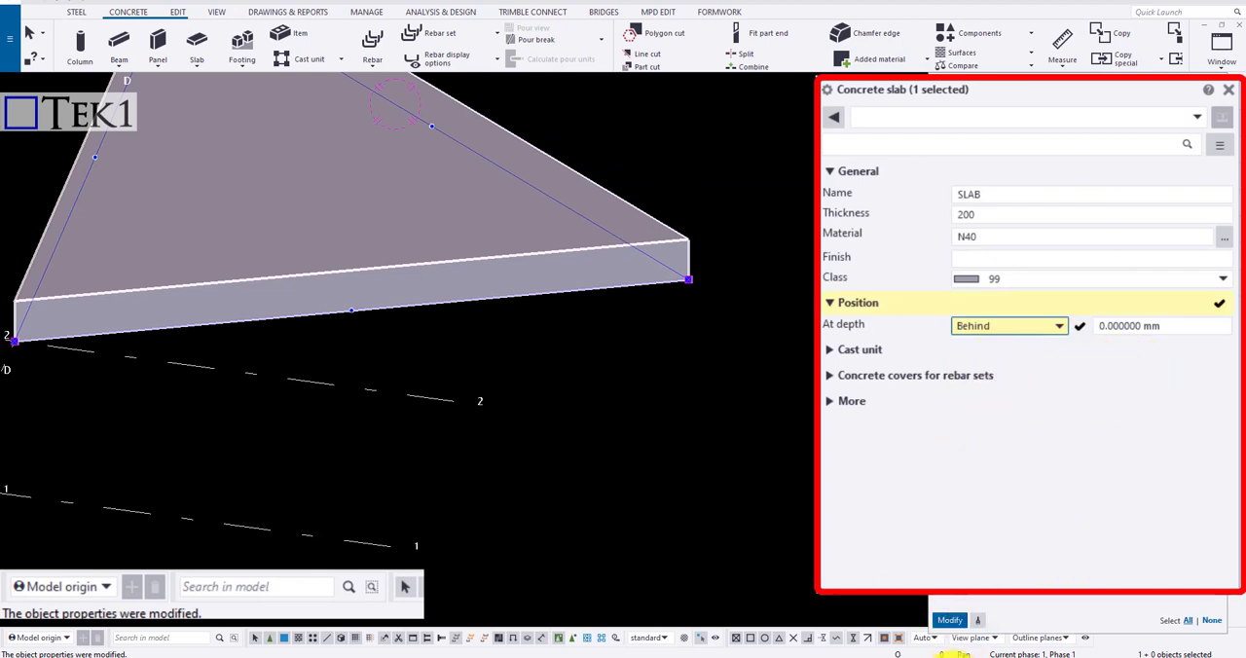
{"action": "left_click", "coordinate": [950, 623]}
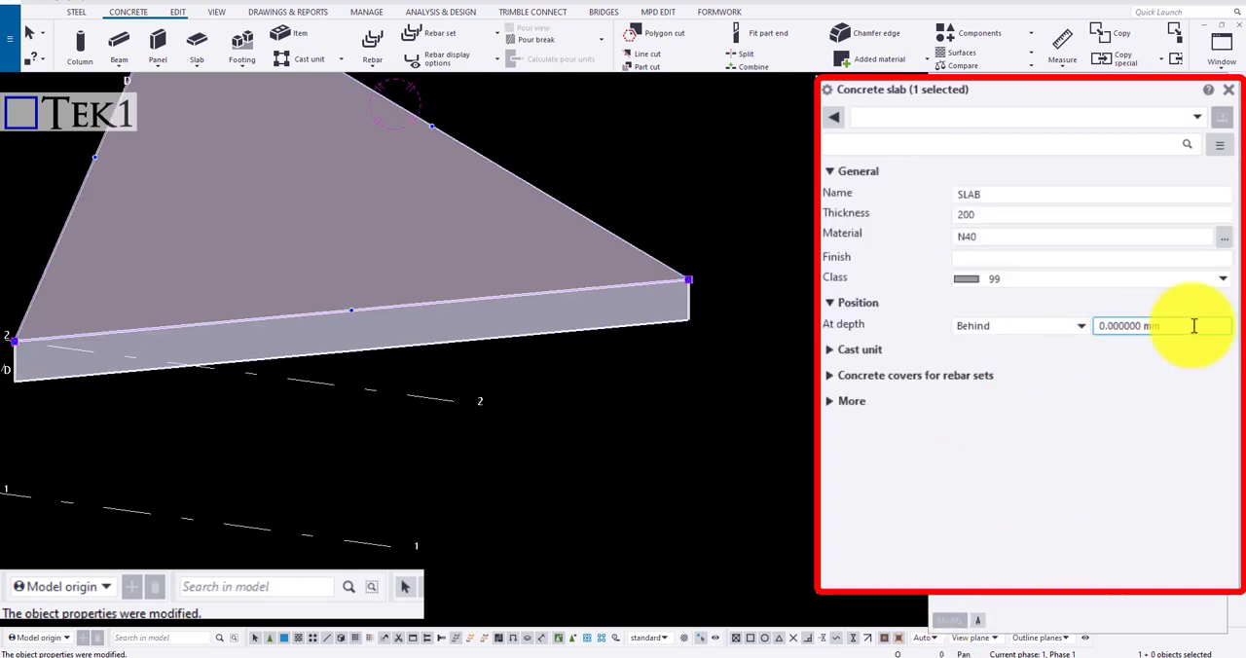
Give the triangular slab a depth offset of 100 mm
{"action": "double_click", "coordinate": [1190, 325]}
{"action": "type", "text": "100"}
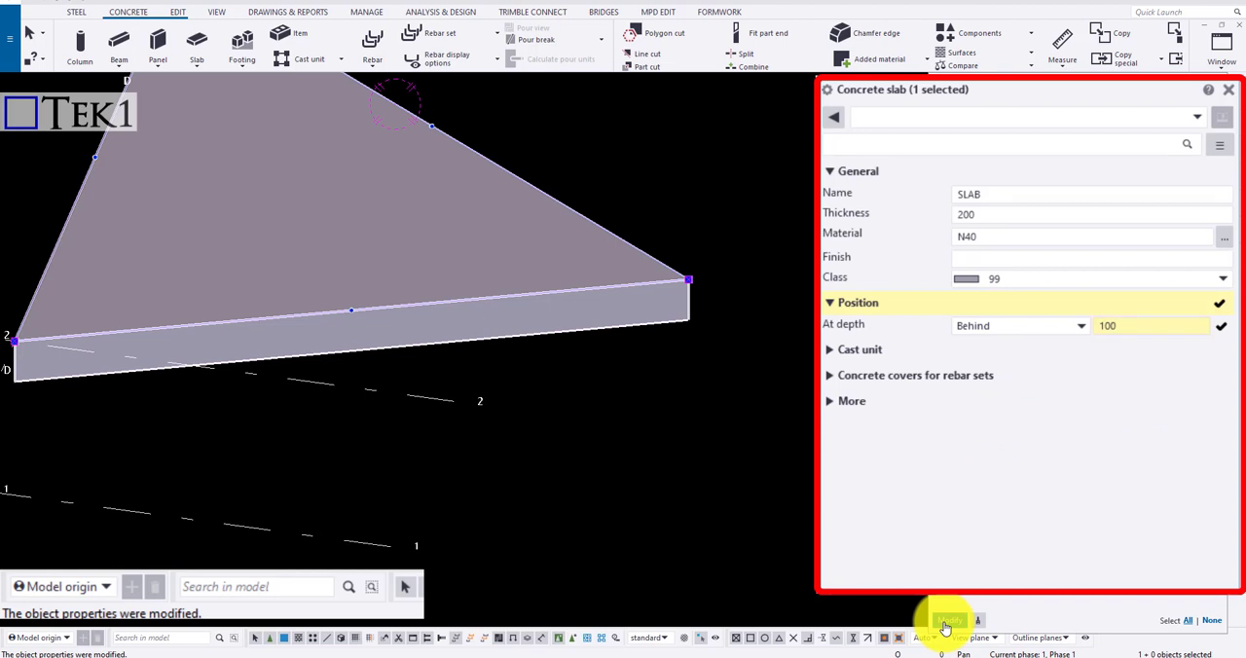
{"action": "left_click", "coordinate": [944, 626]}
Reverse the triangular slab's depth offset to -100 mm and apply it
{"action": "double_click", "coordinate": [1104, 327]}
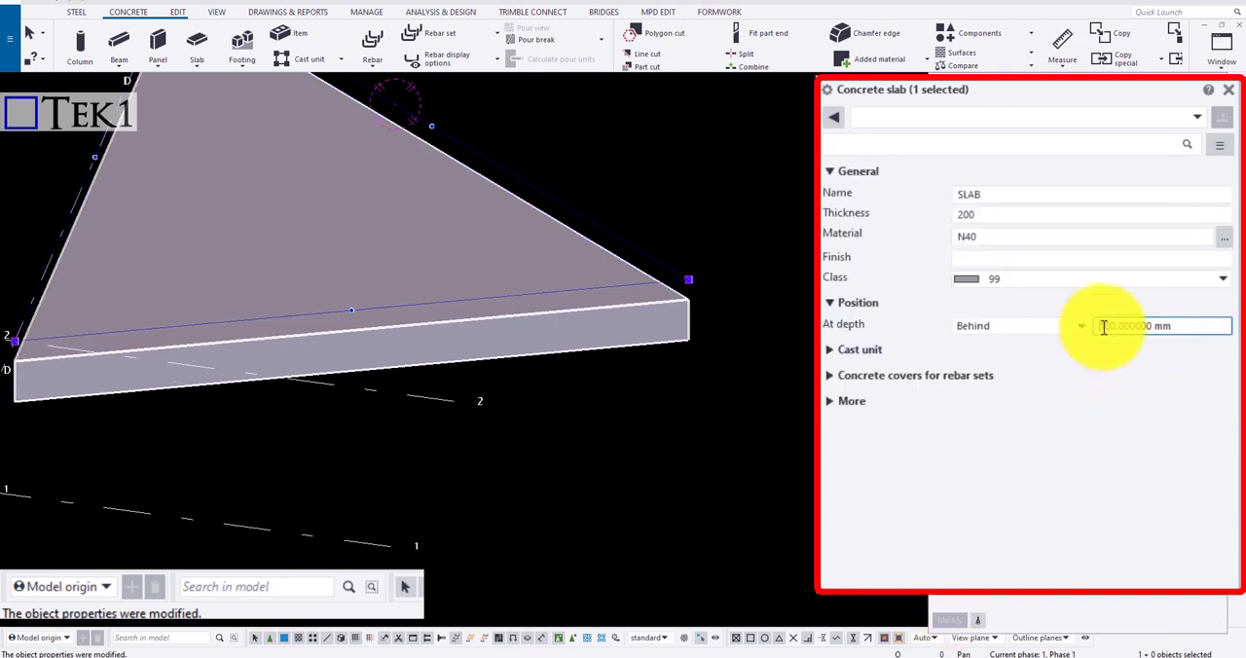
{"action": "left_click", "coordinate": [1099, 327]}
{"action": "type", "text": "-10"}
{"action": "left_click", "coordinate": [954, 626]}
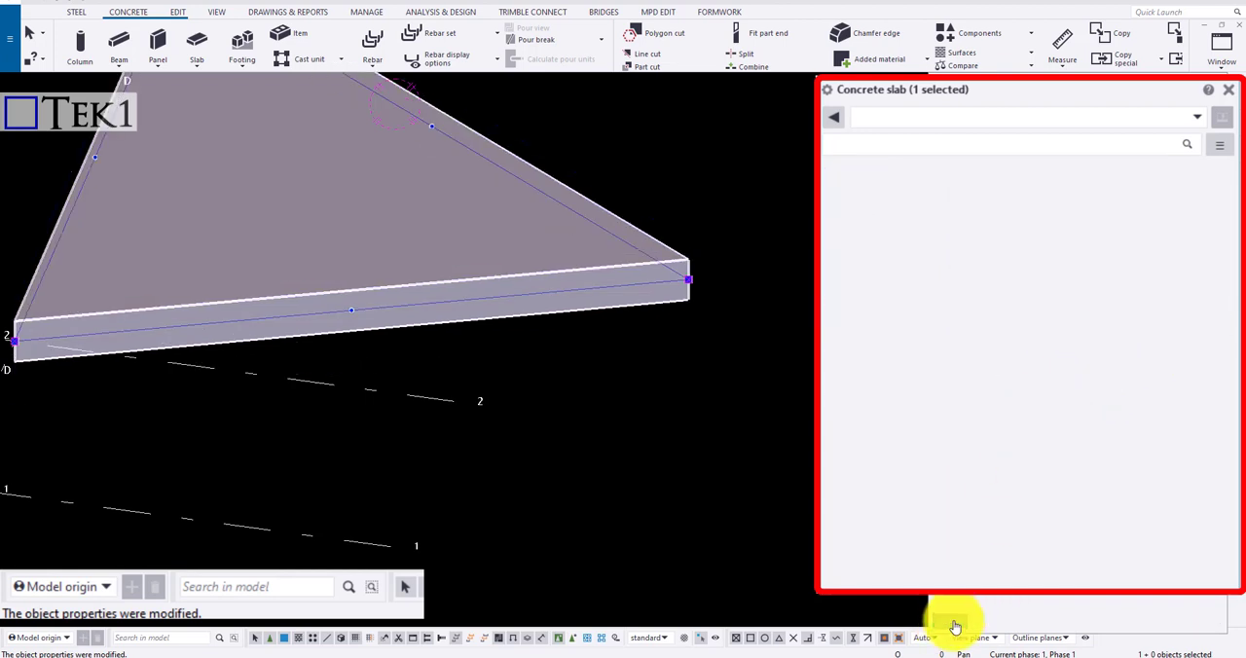
Clear the triangular slab's depth offset to return it to zero
{"action": "double_click", "coordinate": [1204, 325]}
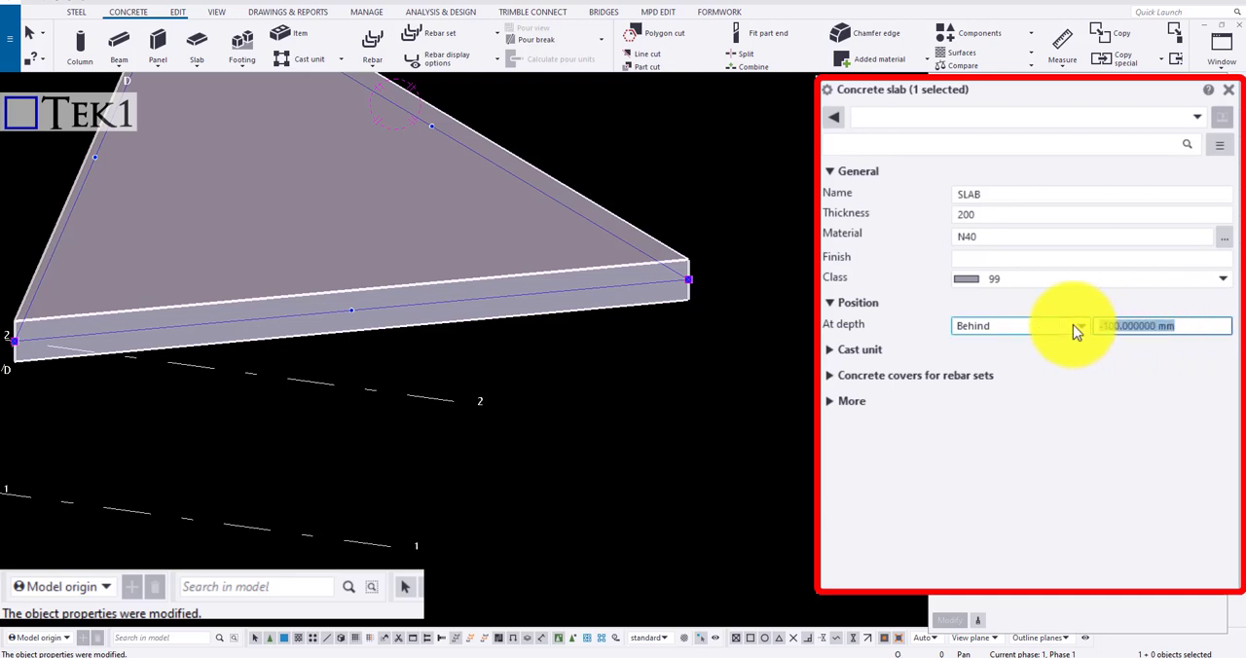
{"action": "key", "text": "BackSpace"}
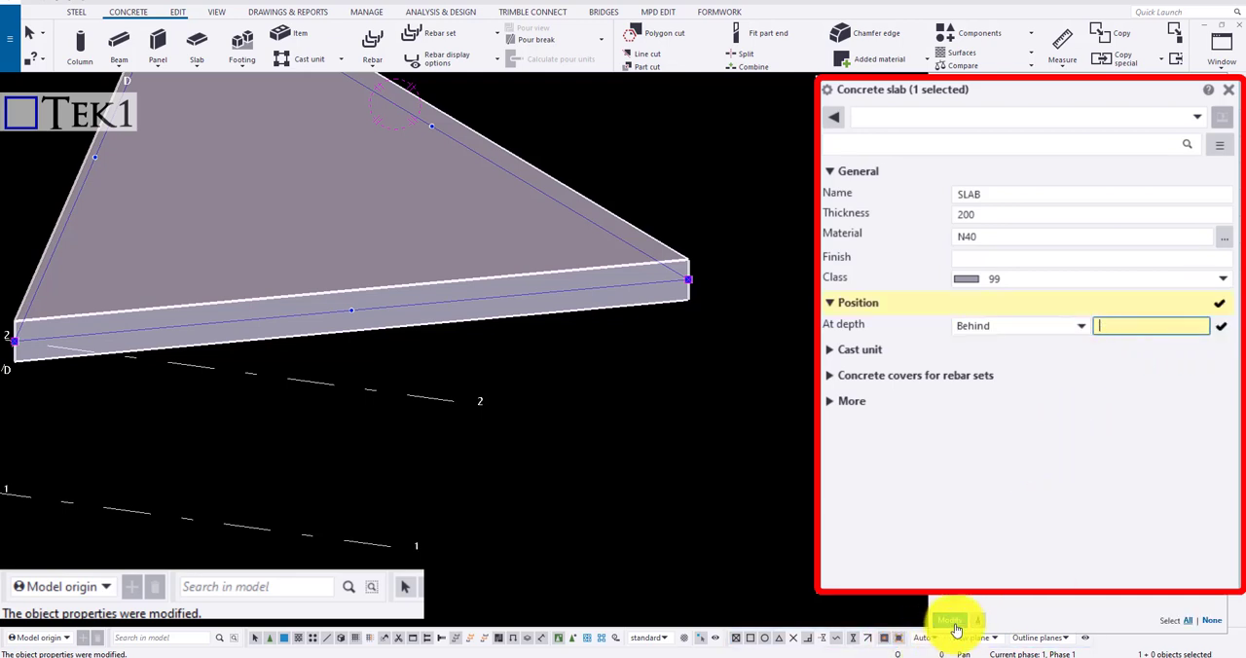
{"action": "left_click", "coordinate": [954, 623]}
Turn on direct modification for the selected triangular slab so its corner and edge handles can be edited
{"action": "scroll", "coordinate": [738, 386], "scroll_direction": "down", "scroll_amount": 10}
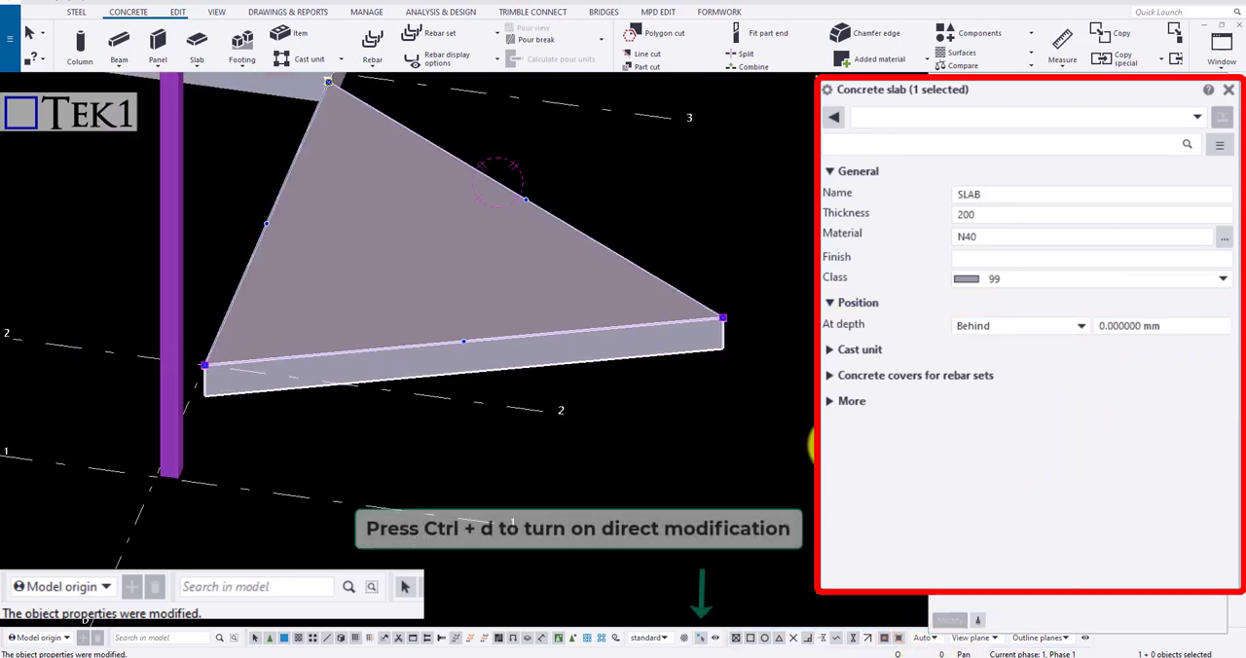
{"action": "scroll", "coordinate": [639, 334], "scroll_direction": "down", "scroll_amount": 3}
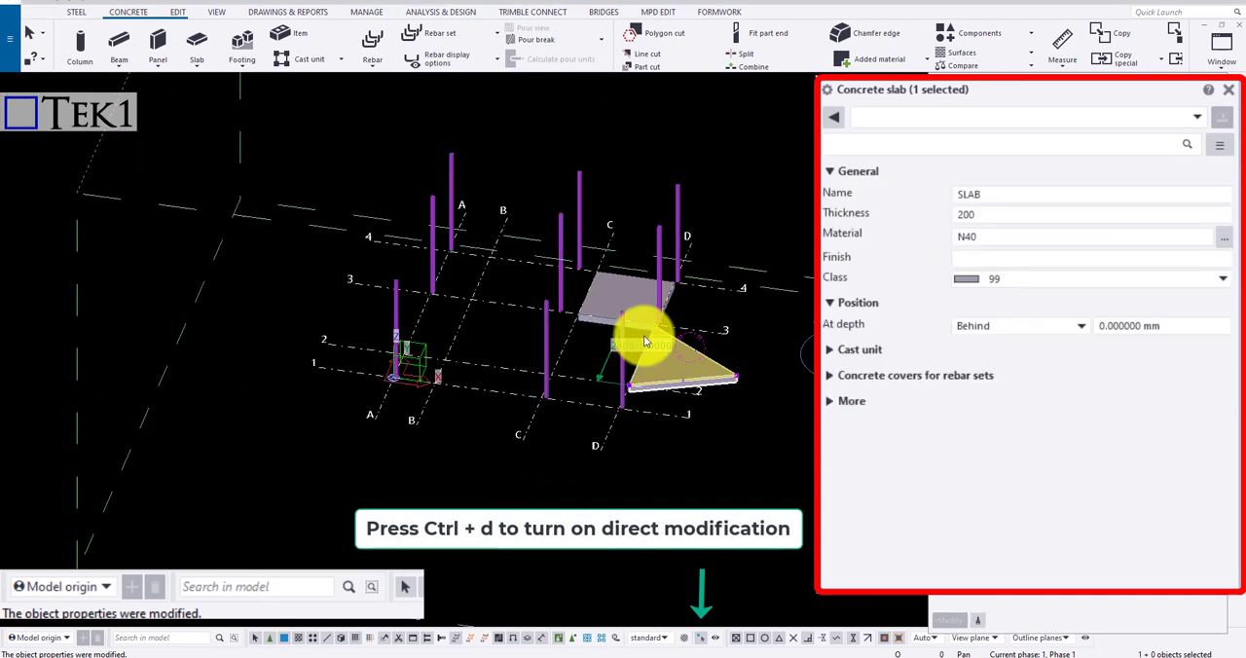
{"action": "scroll", "coordinate": [783, 375], "scroll_direction": "up", "scroll_amount": 3}
{"action": "scroll", "coordinate": [741, 380], "scroll_direction": "up", "scroll_amount": 8}
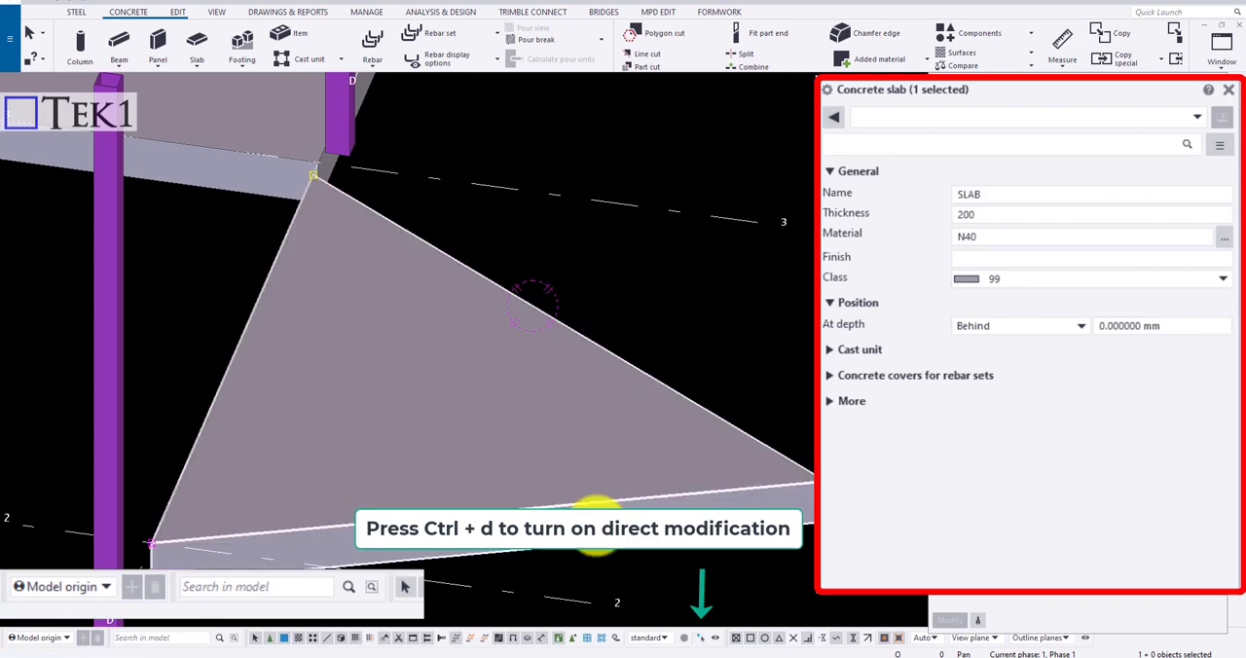
{"action": "left_click", "coordinate": [704, 641]}
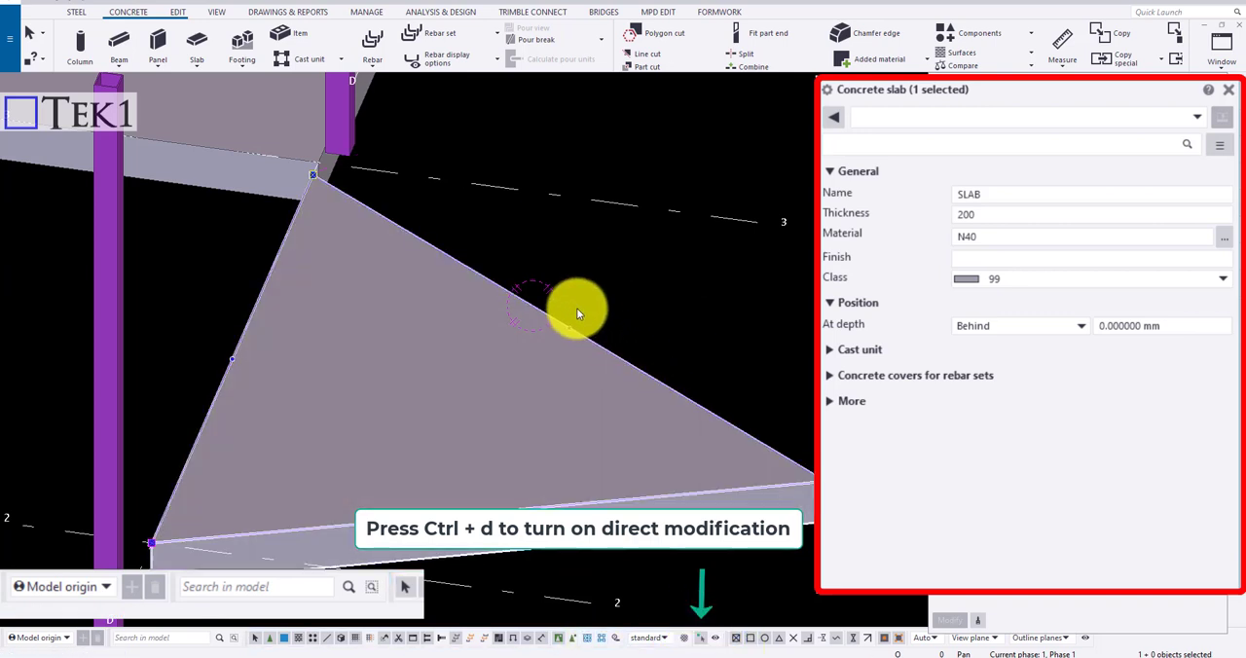
Pull the midpoint of the triangular slab's slanted edge facing grid 3 outward as a new corner, and delete that corner
{"action": "left_click_drag", "start_coordinate": [569, 326], "coordinate": [686, 290]}
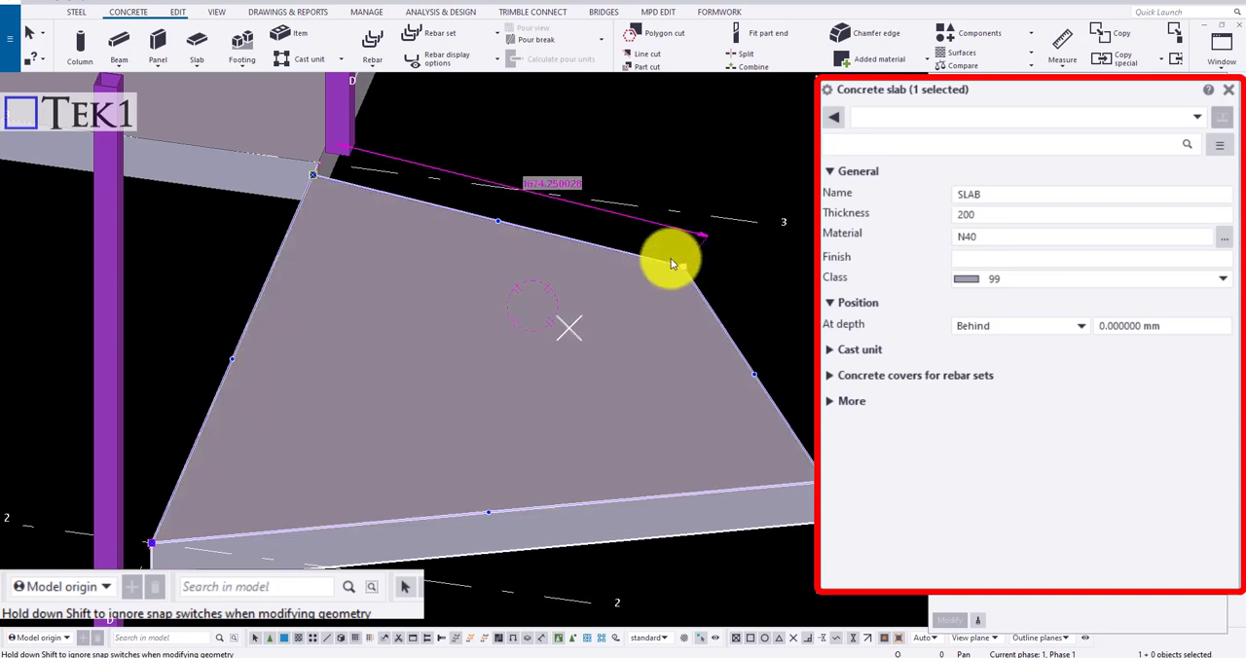
{"action": "left_click", "coordinate": [683, 266]}
{"action": "key", "text": "Delete"}
Apply a Rounding corner chamfer with a 150 mm radius to the triangular slab's outer corner near the end of grid 2
{"action": "scroll", "coordinate": [633, 324], "scroll_direction": "down", "scroll_amount": 2}
{"action": "scroll", "coordinate": [732, 410], "scroll_direction": "up", "scroll_amount": 2}
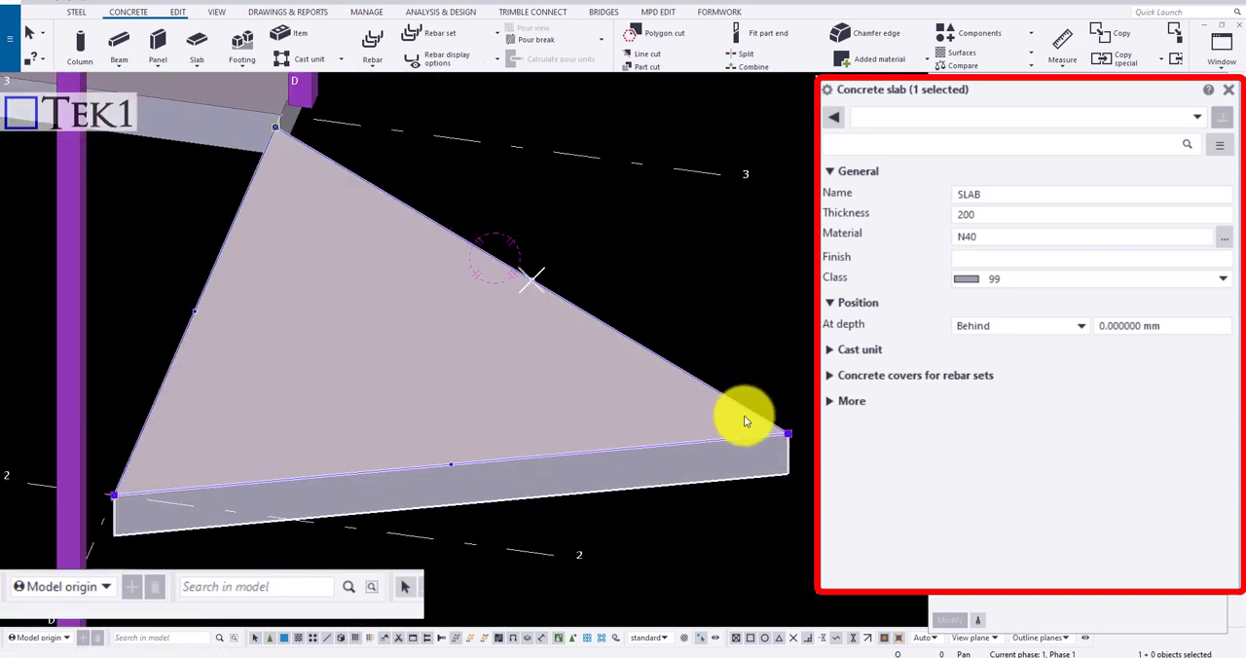
{"action": "left_click", "coordinate": [792, 434]}
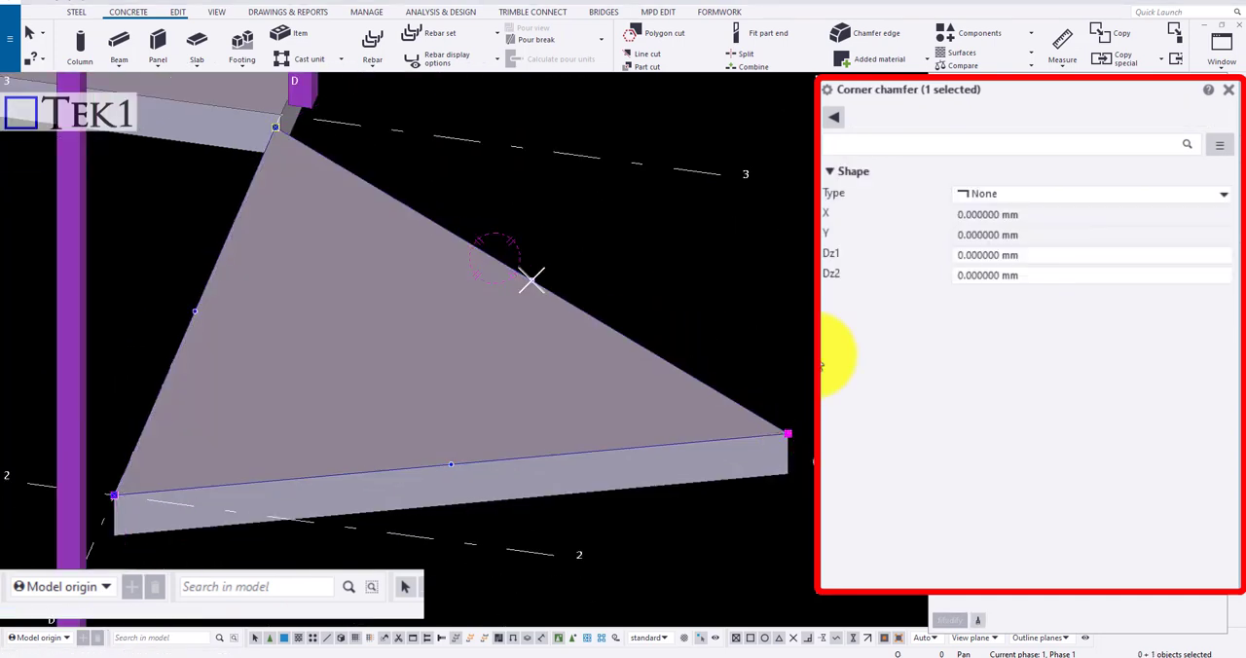
{"action": "left_click", "coordinate": [997, 195]}
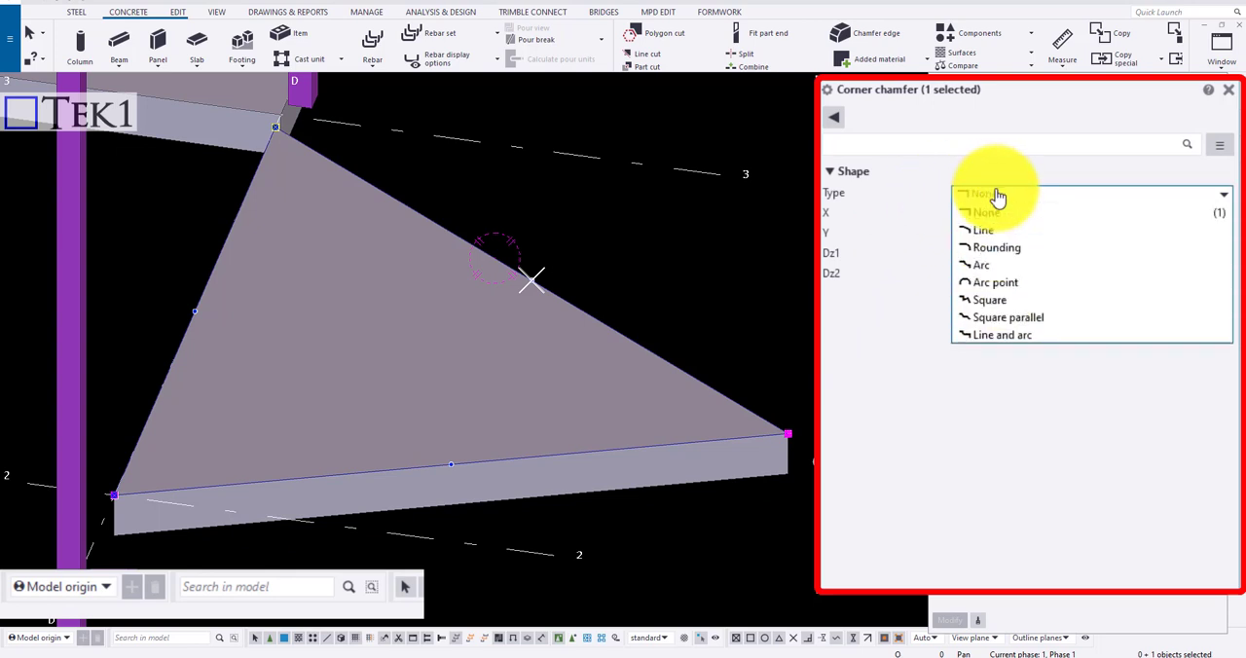
{"action": "left_click", "coordinate": [1012, 243]}
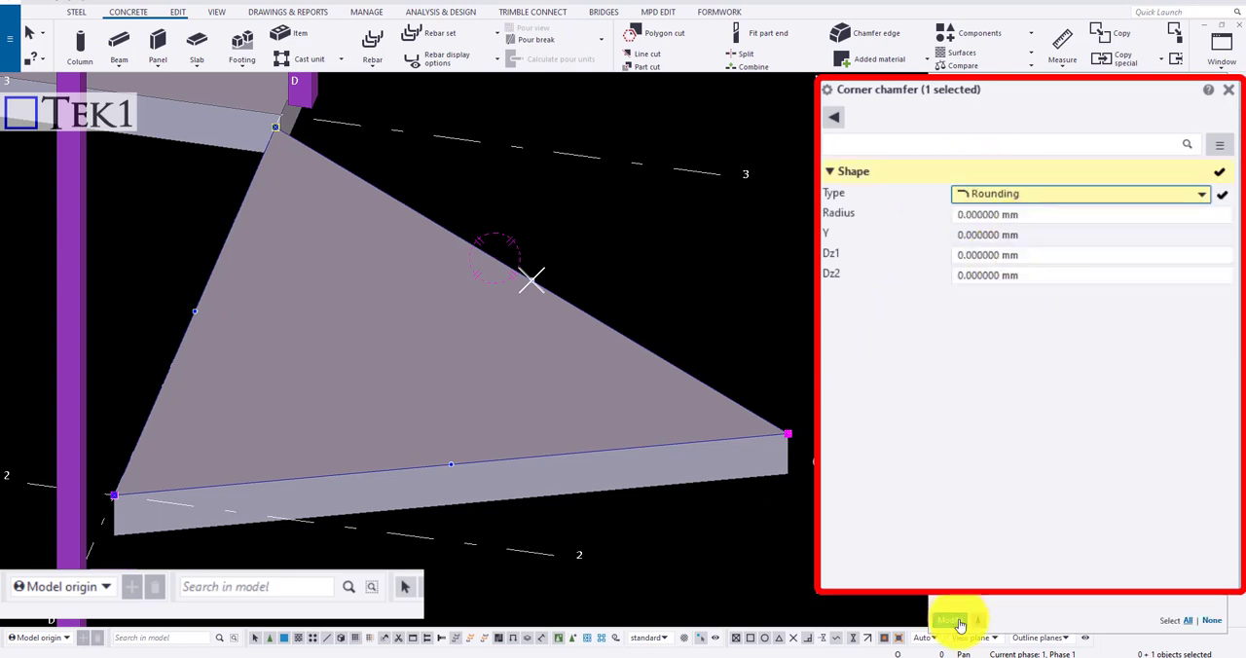
{"action": "left_click", "coordinate": [958, 623]}
{"action": "left_click", "coordinate": [988, 214]}
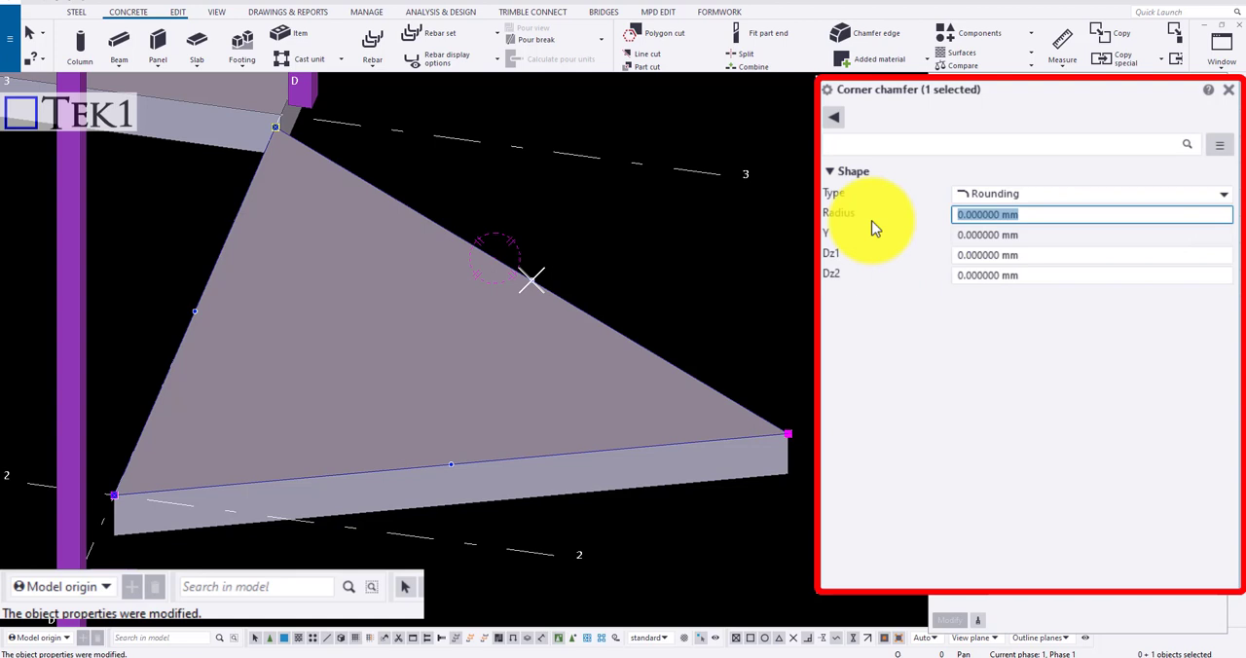
{"action": "type", "text": "150"}
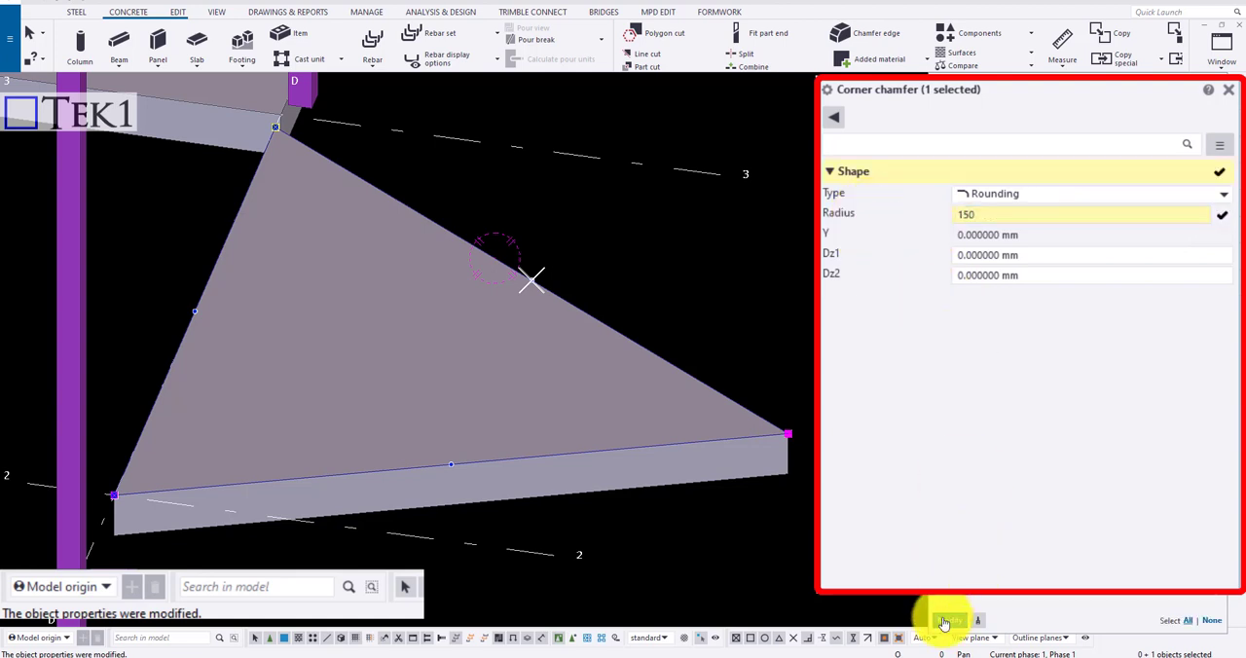
{"action": "left_click", "coordinate": [947, 621]}
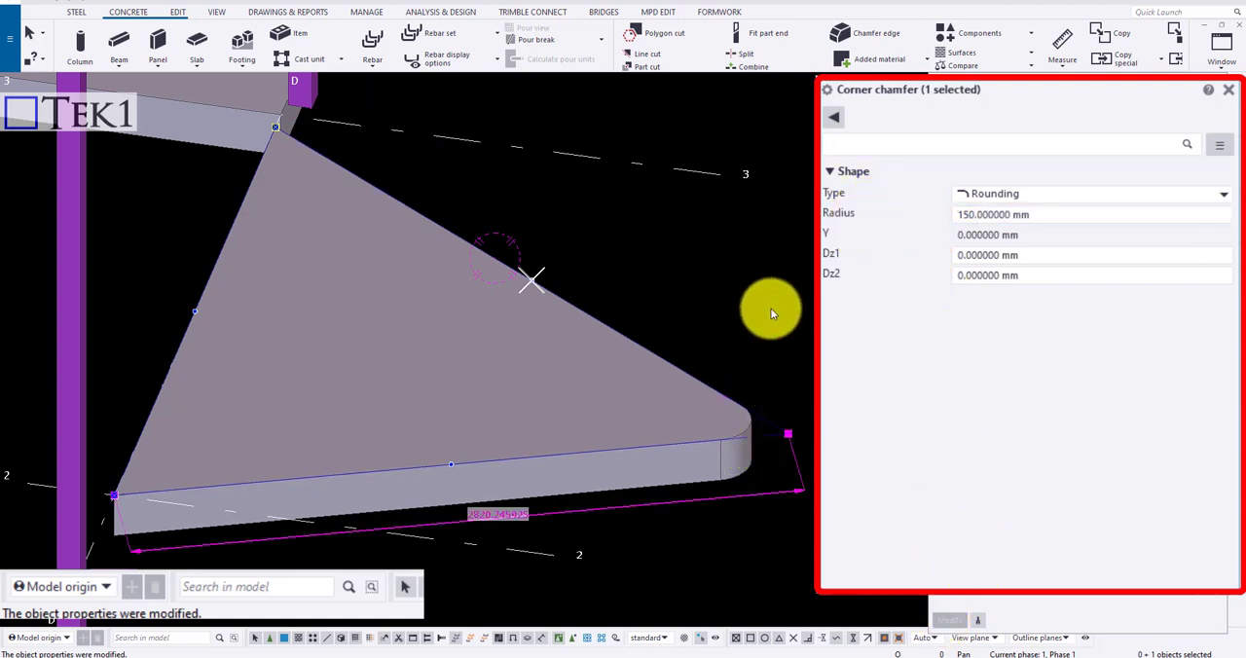
{"action": "left_click", "coordinate": [1002, 193]}
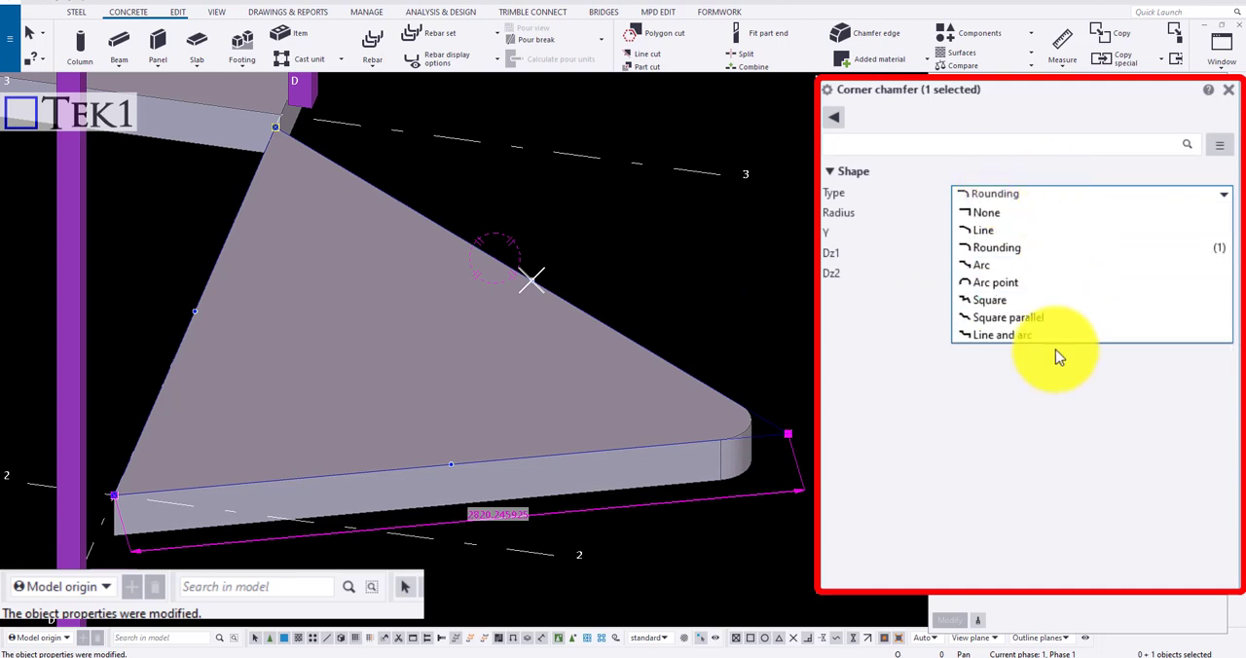
{"action": "left_click", "coordinate": [744, 320]}
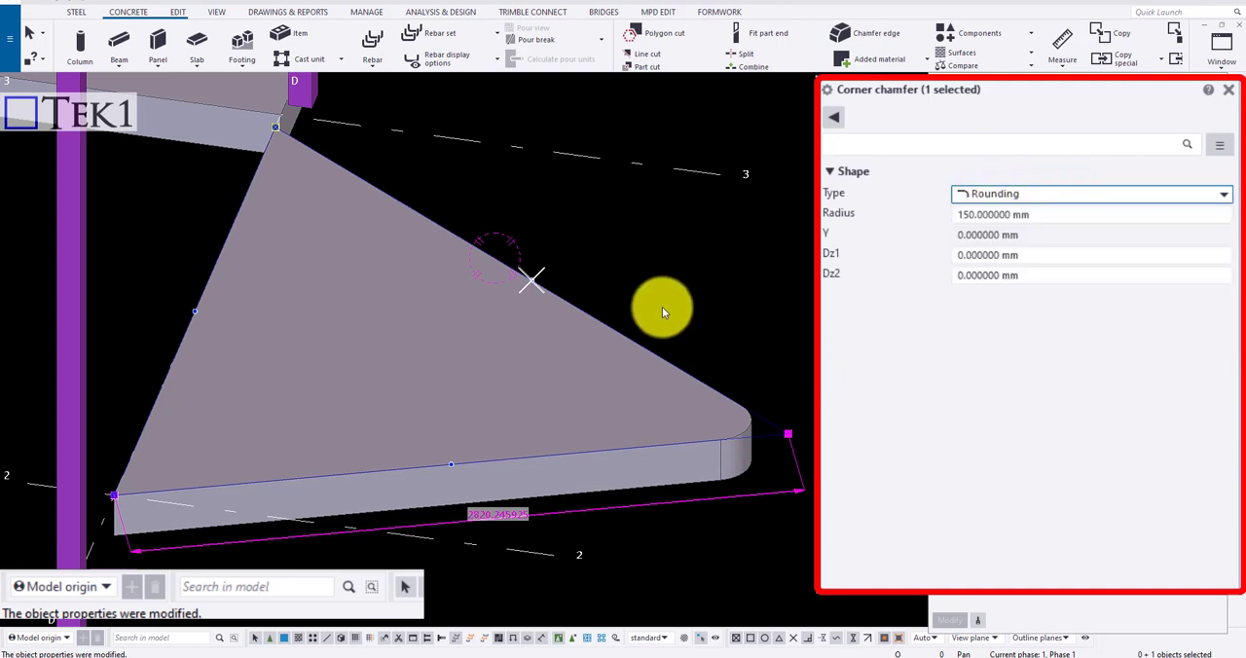
Delete the rectangular slab between grids 3 and 4 and the triangular slab beside it
{"action": "scroll", "coordinate": [578, 341], "scroll_direction": "down", "scroll_amount": 5}
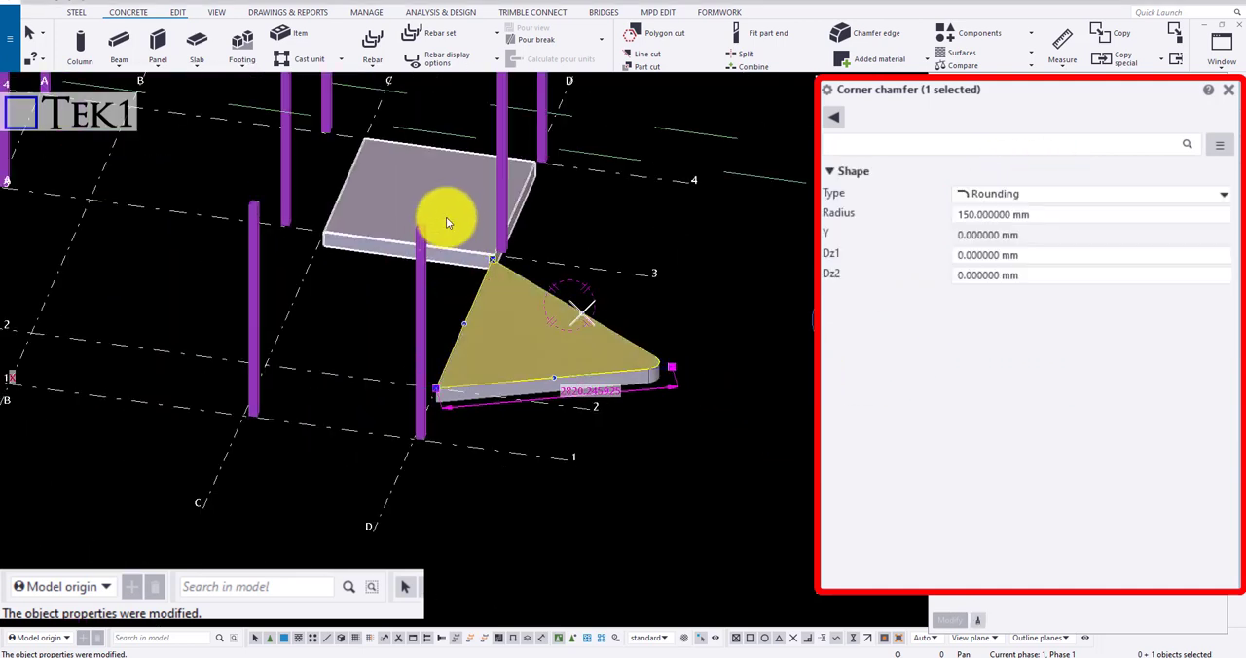
{"action": "left_click", "coordinate": [445, 217]}
{"action": "key", "text": "Delete"}
{"action": "left_click", "coordinate": [571, 360]}
{"action": "key", "text": "Delete"}
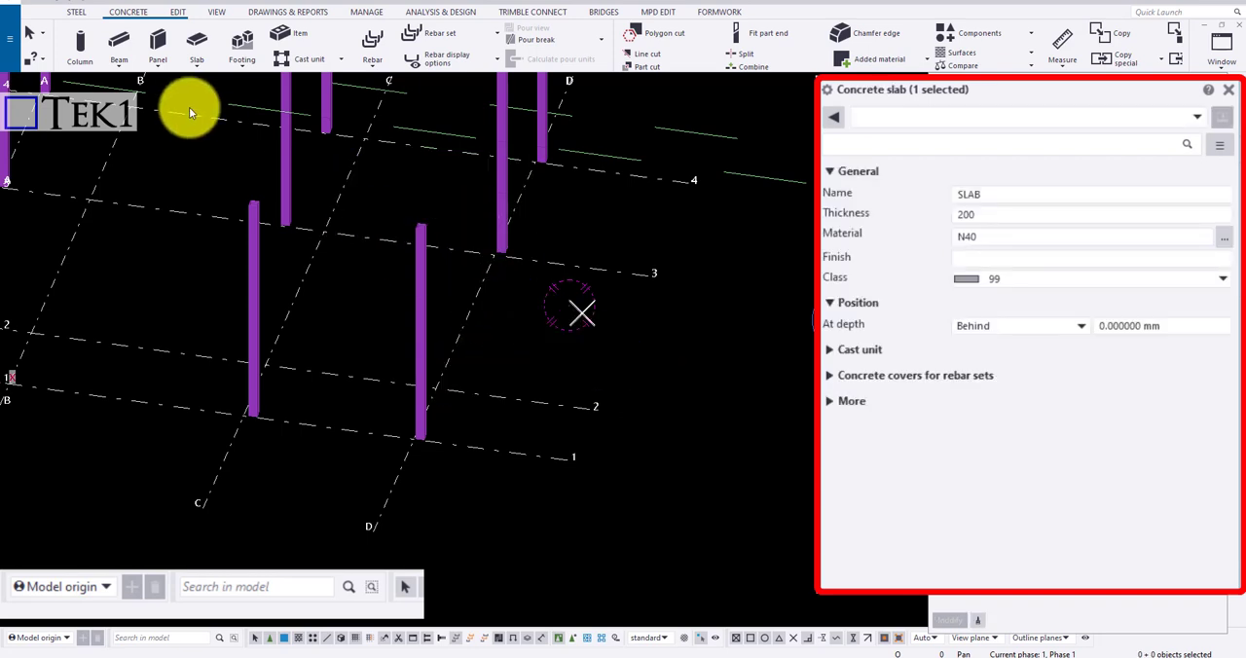
Create a lofted slab between the large lower construction circle and the smaller circle above it
{"action": "left_click", "coordinate": [198, 61]}
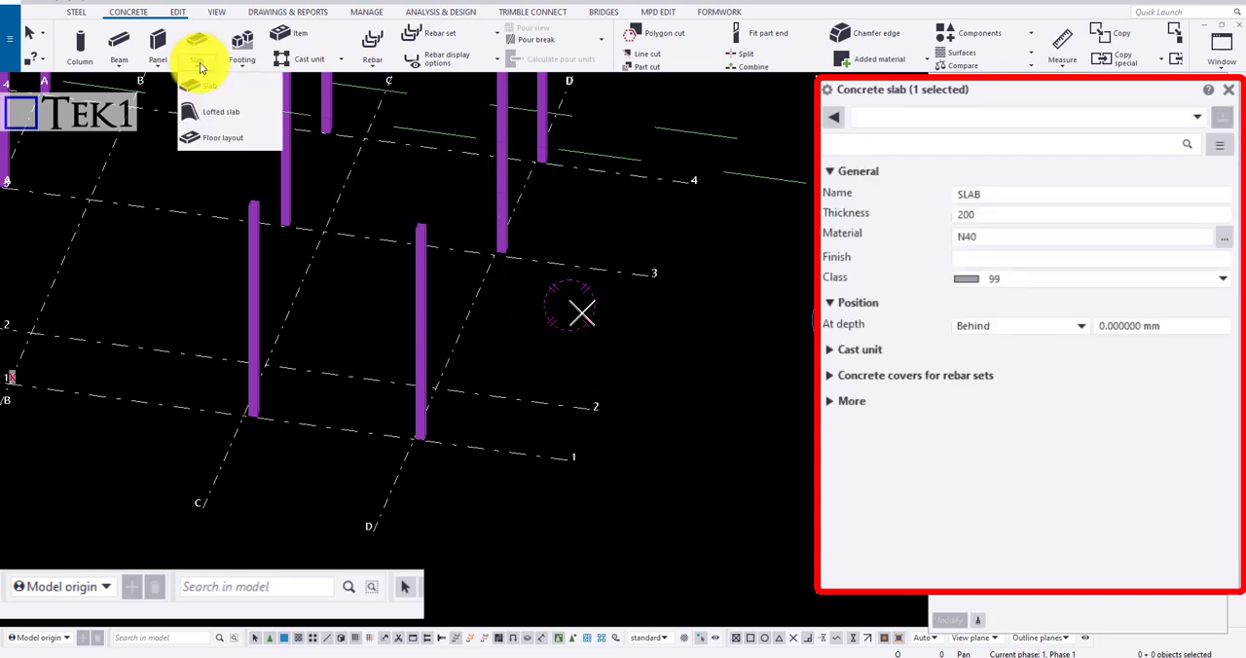
{"action": "left_click", "coordinate": [233, 116]}
{"action": "scroll", "coordinate": [166, 200], "scroll_direction": "down", "scroll_amount": 3}
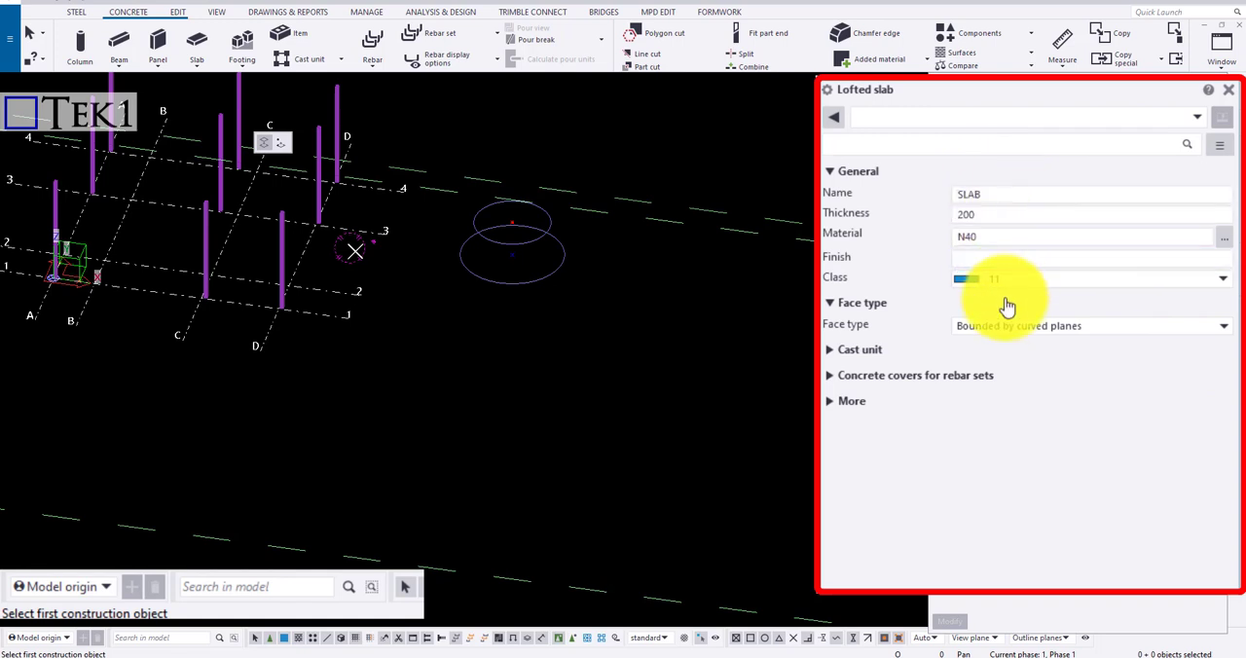
{"action": "scroll", "coordinate": [469, 261], "scroll_direction": "up", "scroll_amount": 2}
{"action": "scroll", "coordinate": [470, 261], "scroll_direction": "up", "scroll_amount": 2}
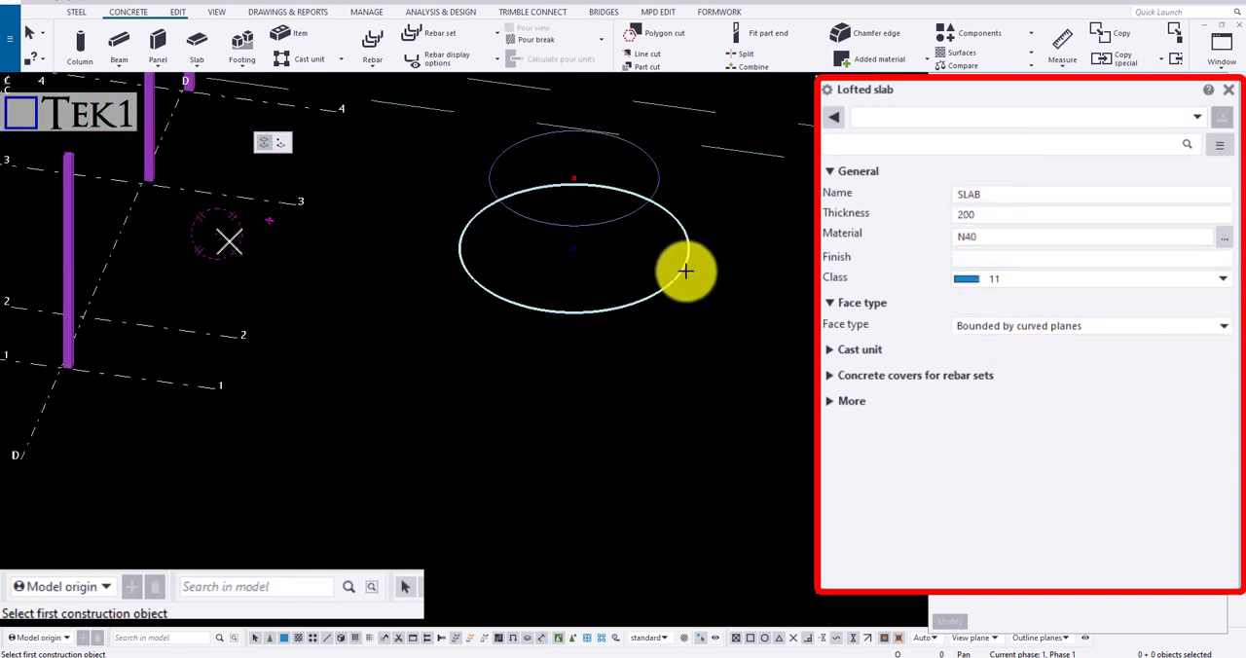
{"action": "left_click", "coordinate": [661, 172]}
{"action": "scroll", "coordinate": [685, 195], "scroll_direction": "up", "scroll_amount": 4}
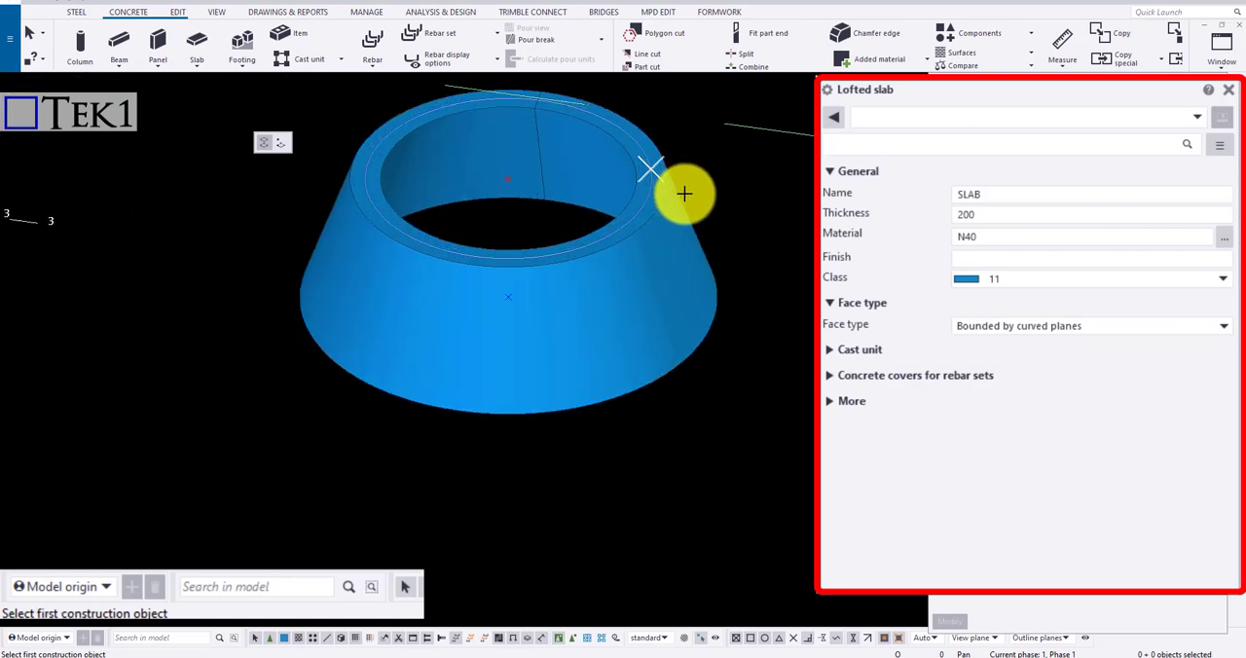
{"action": "key", "text": "Escape"}
Change the lofted slab's face type to Perpendicular and apply it
{"action": "scroll", "coordinate": [645, 180], "scroll_direction": "down", "scroll_amount": 3}
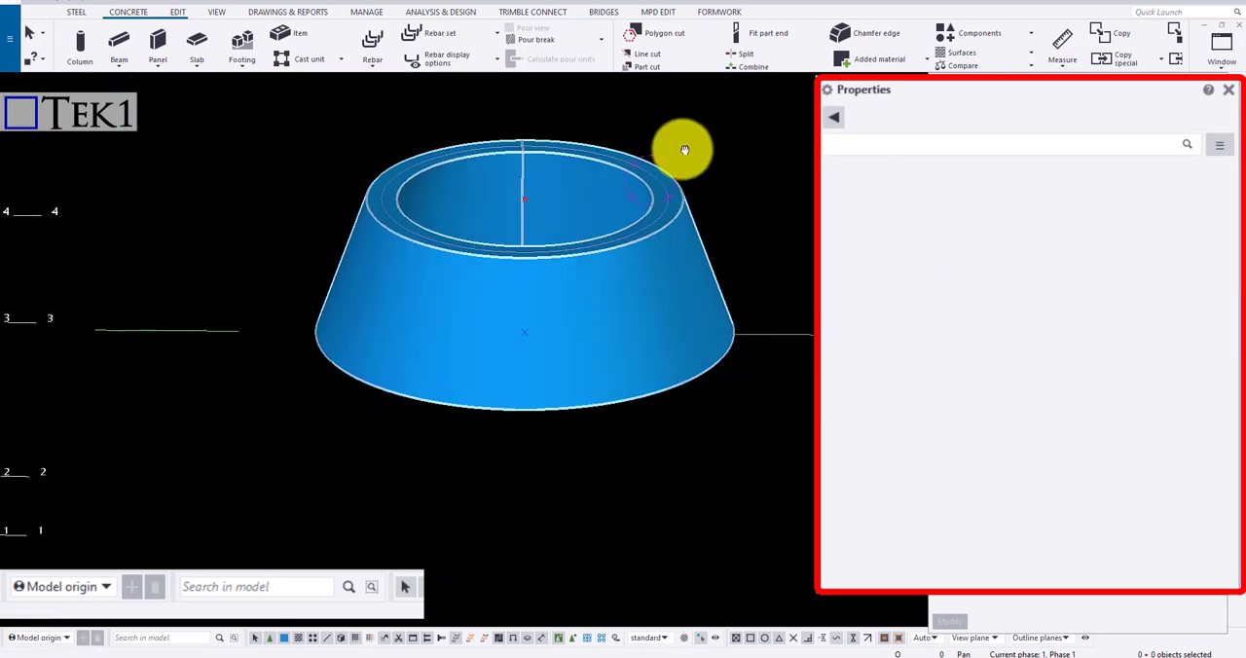
{"action": "scroll", "coordinate": [677, 239], "scroll_direction": "up", "scroll_amount": 5}
{"action": "left_click", "coordinate": [680, 244]}
{"action": "scroll", "coordinate": [680, 239], "scroll_direction": "down", "scroll_amount": 1}
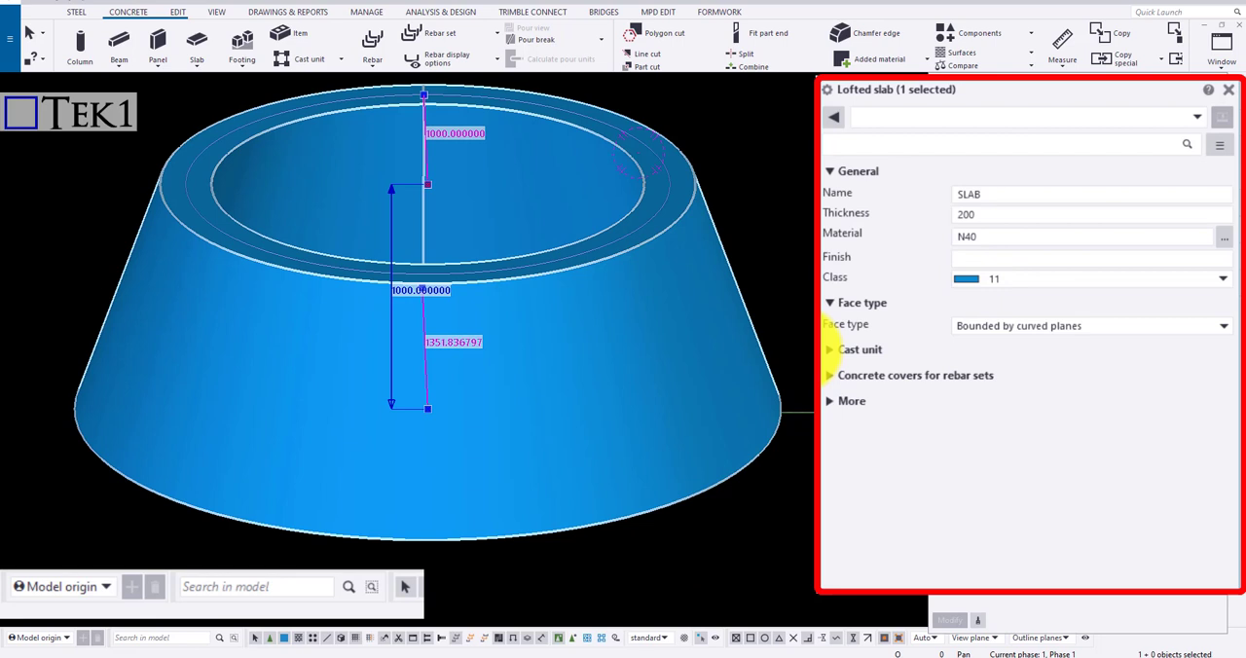
{"action": "left_click", "coordinate": [972, 331]}
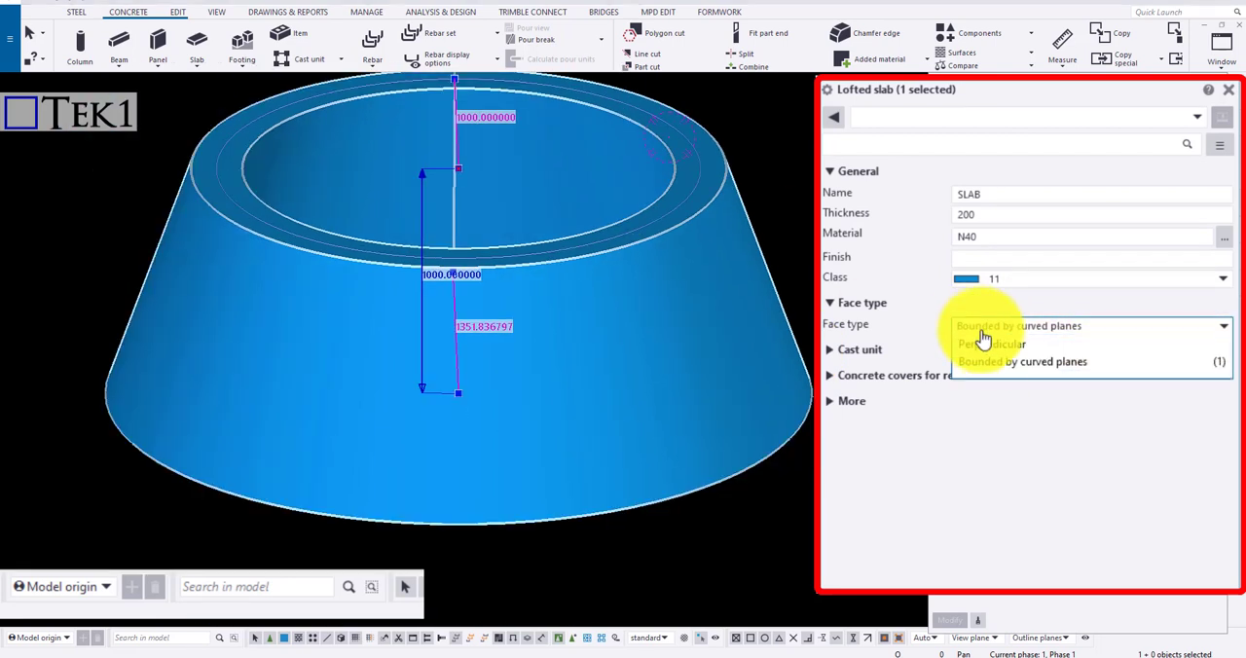
{"action": "left_click", "coordinate": [979, 343]}
{"action": "left_click", "coordinate": [950, 622]}
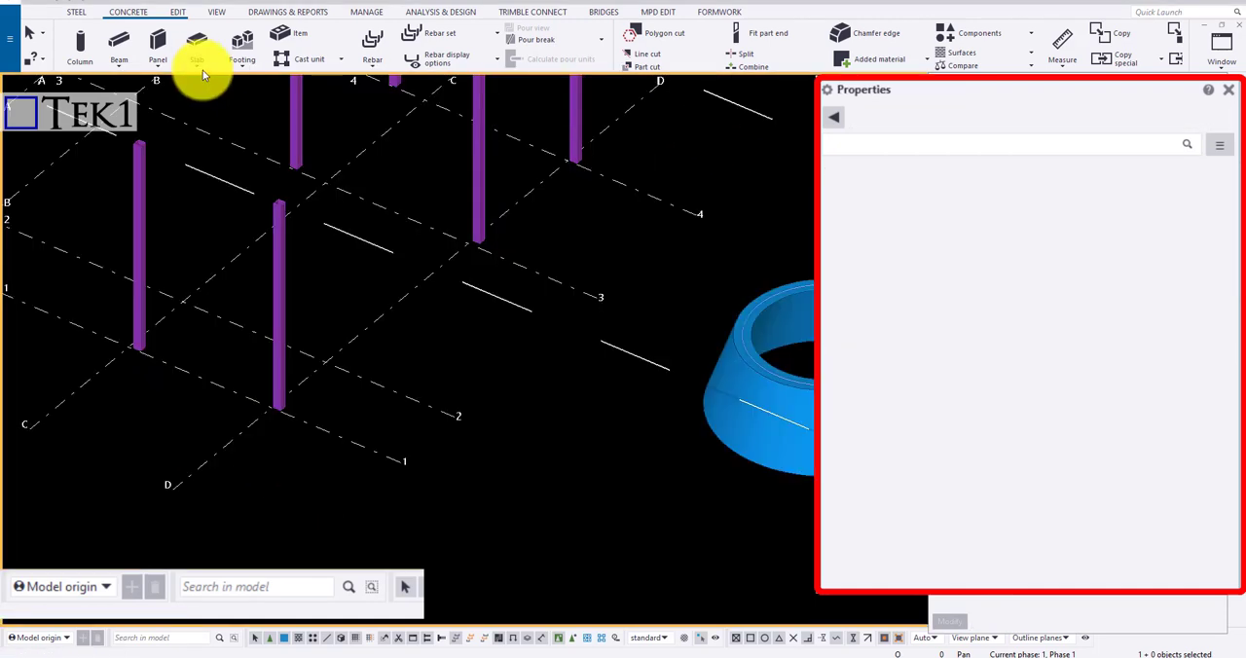
Create a triangular floor layout from a point near grid D-1, the far end of grid line D, and a third point outside the grid
{"action": "left_click", "coordinate": [197, 65]}
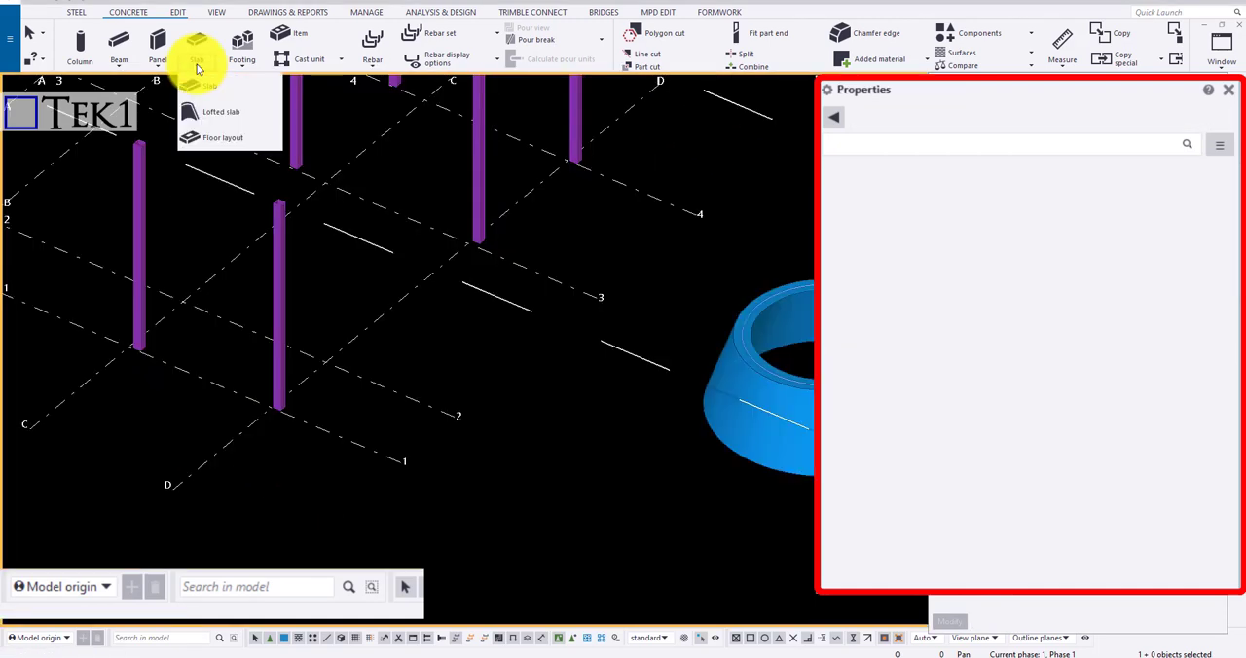
{"action": "left_click", "coordinate": [216, 139]}
{"action": "scroll", "coordinate": [376, 415], "scroll_direction": "down", "scroll_amount": 3}
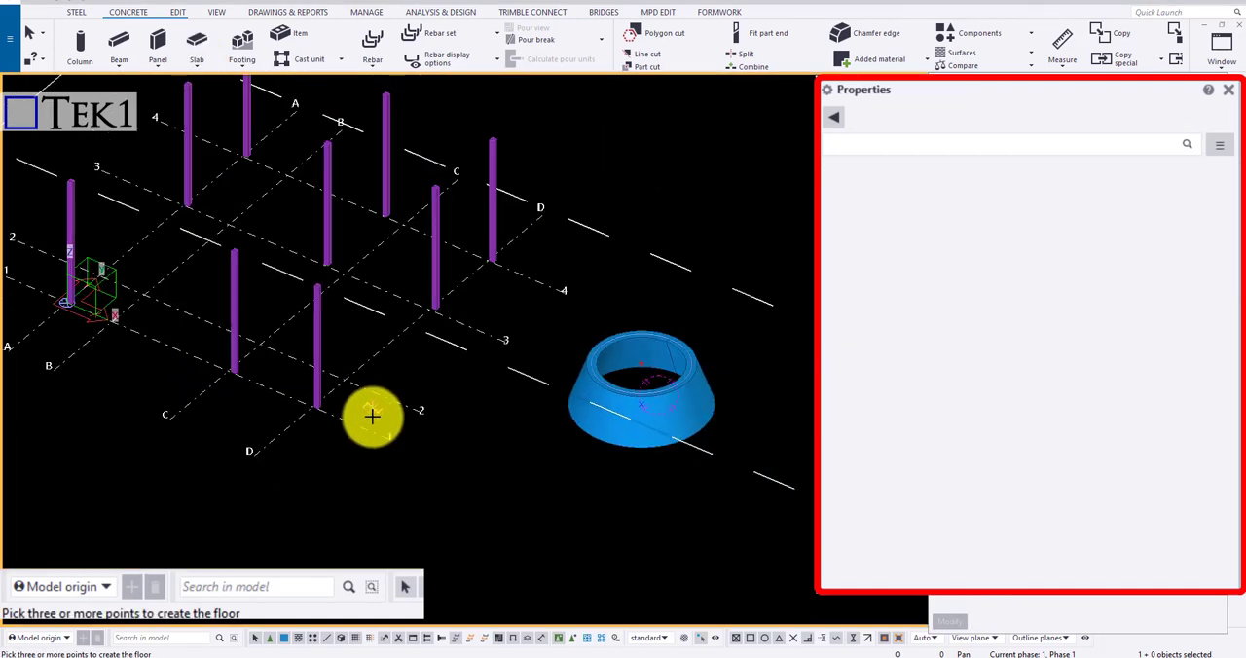
{"action": "left_click", "coordinate": [306, 403]}
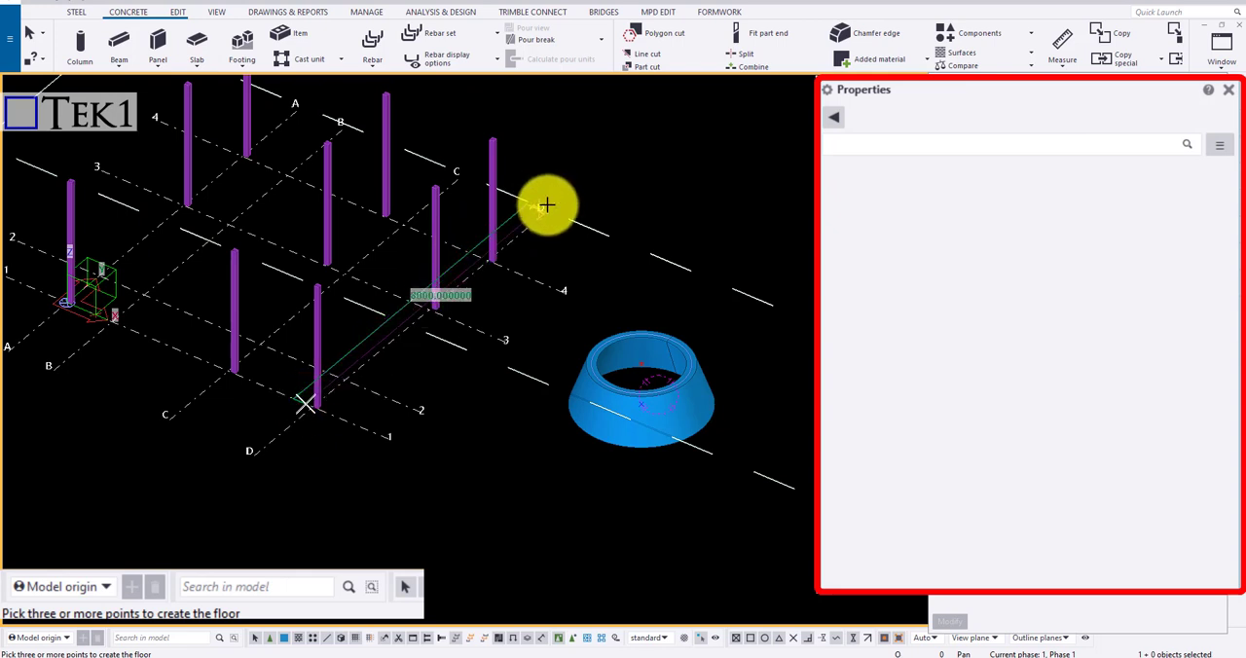
{"action": "left_click", "coordinate": [544, 207]}
{"action": "left_click", "coordinate": [640, 253]}
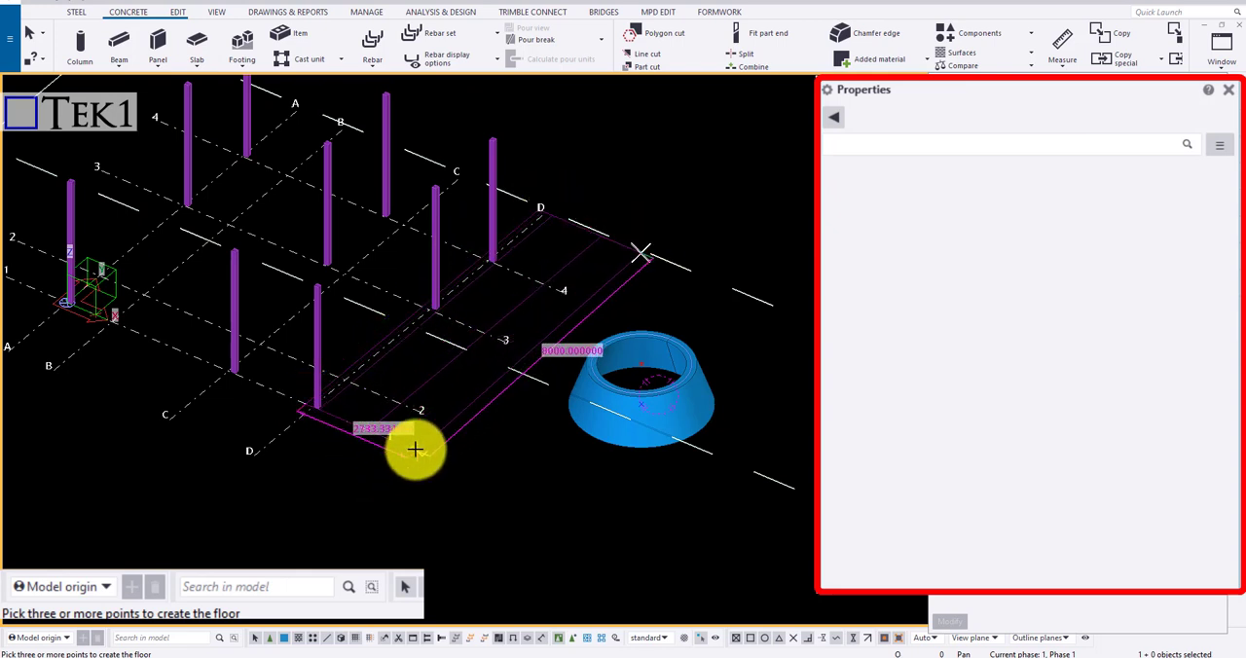
{"action": "middle_click", "coordinate": [414, 448]}
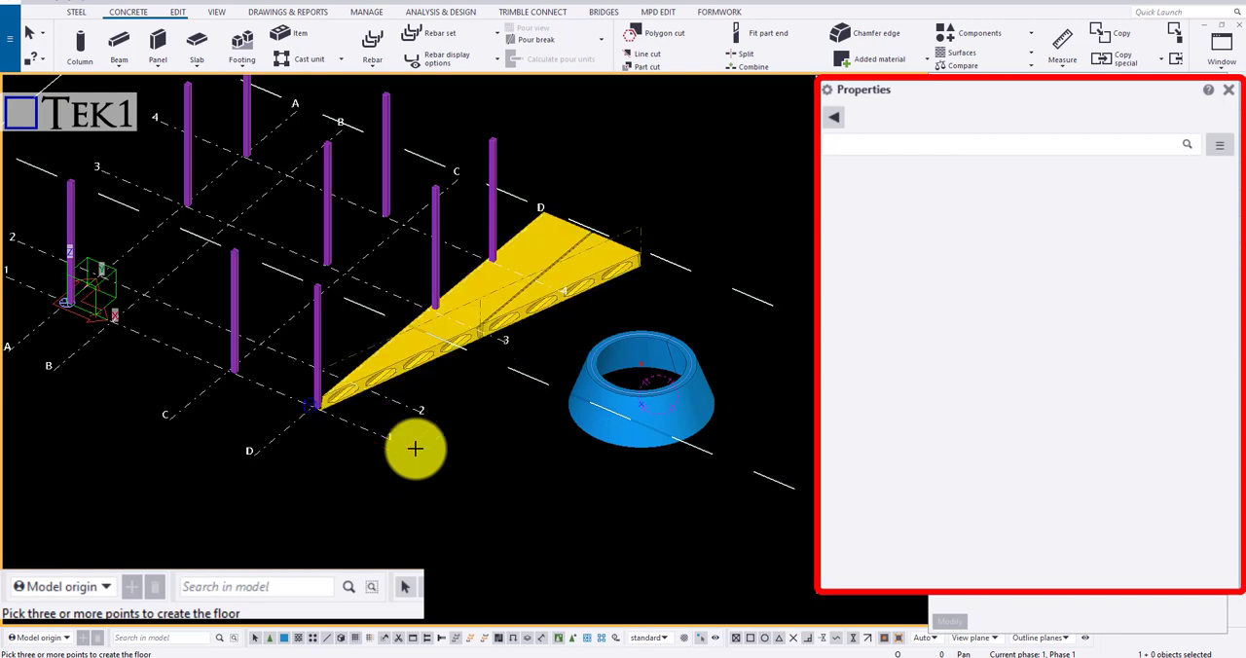
Open the floor layout's component properties and review the layer, general, advanced, default offset, detailing, CIP filler part and user-defined settings
{"action": "scroll", "coordinate": [452, 342], "scroll_direction": "up", "scroll_amount": 4}
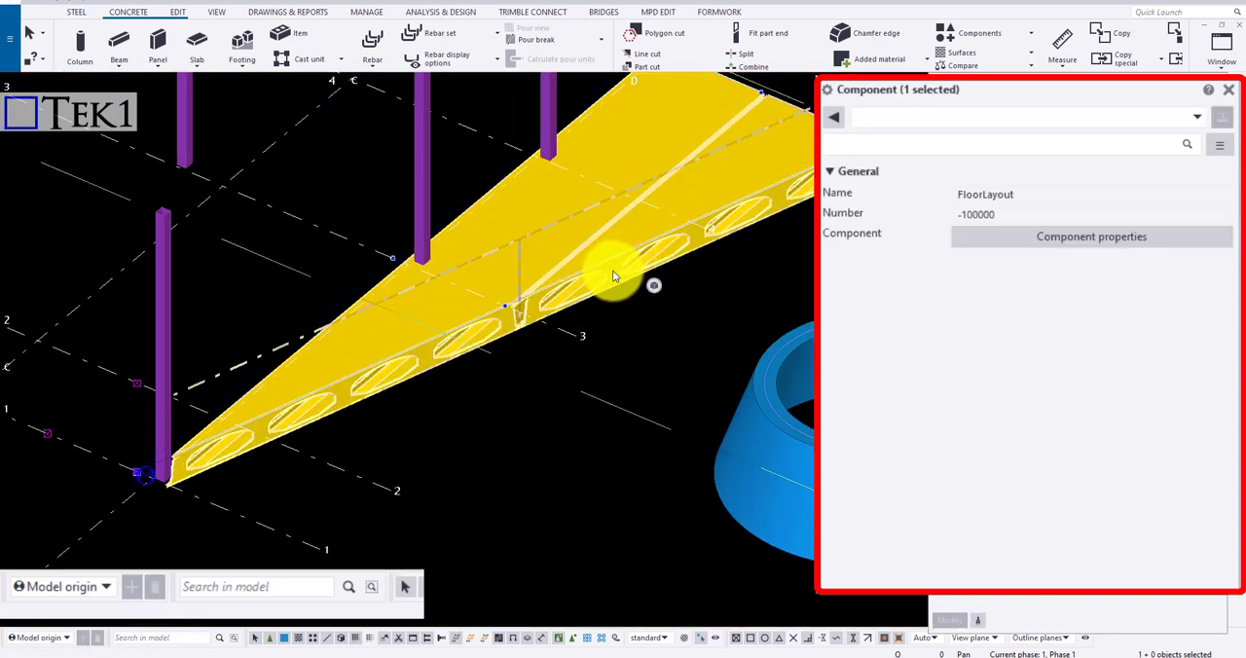
{"action": "scroll", "coordinate": [614, 268], "scroll_direction": "down", "scroll_amount": 2}
{"action": "scroll", "coordinate": [724, 220], "scroll_direction": "up", "scroll_amount": 1}
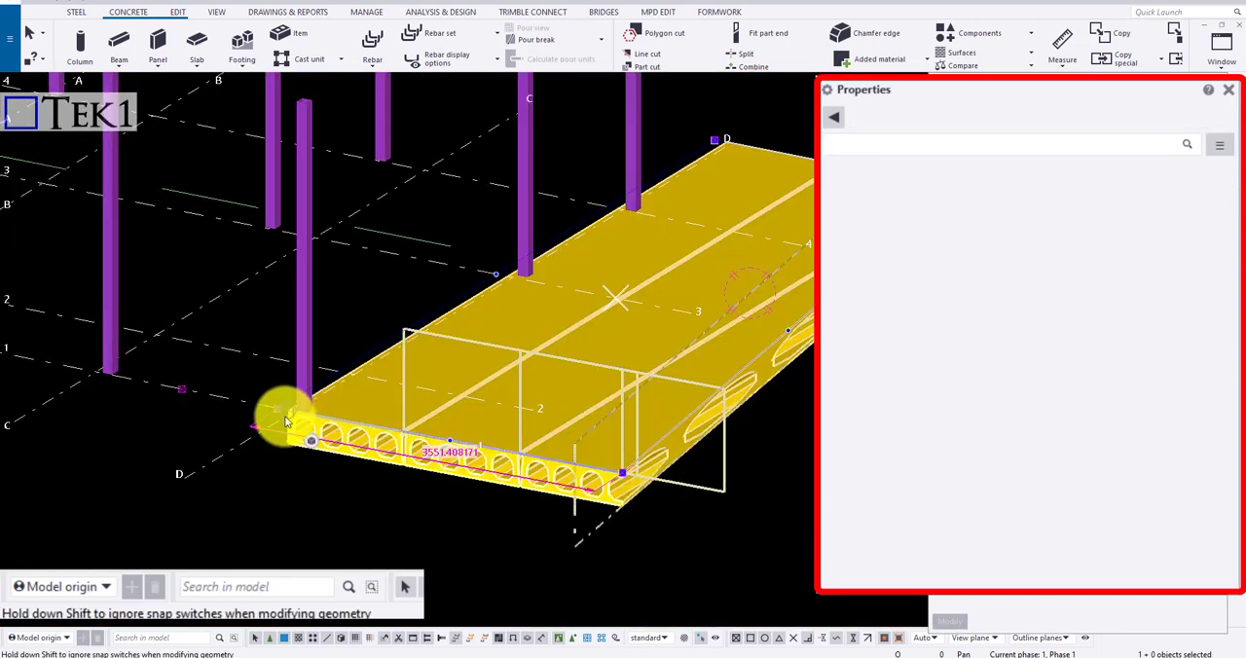
{"action": "double_click", "coordinate": [287, 421]}
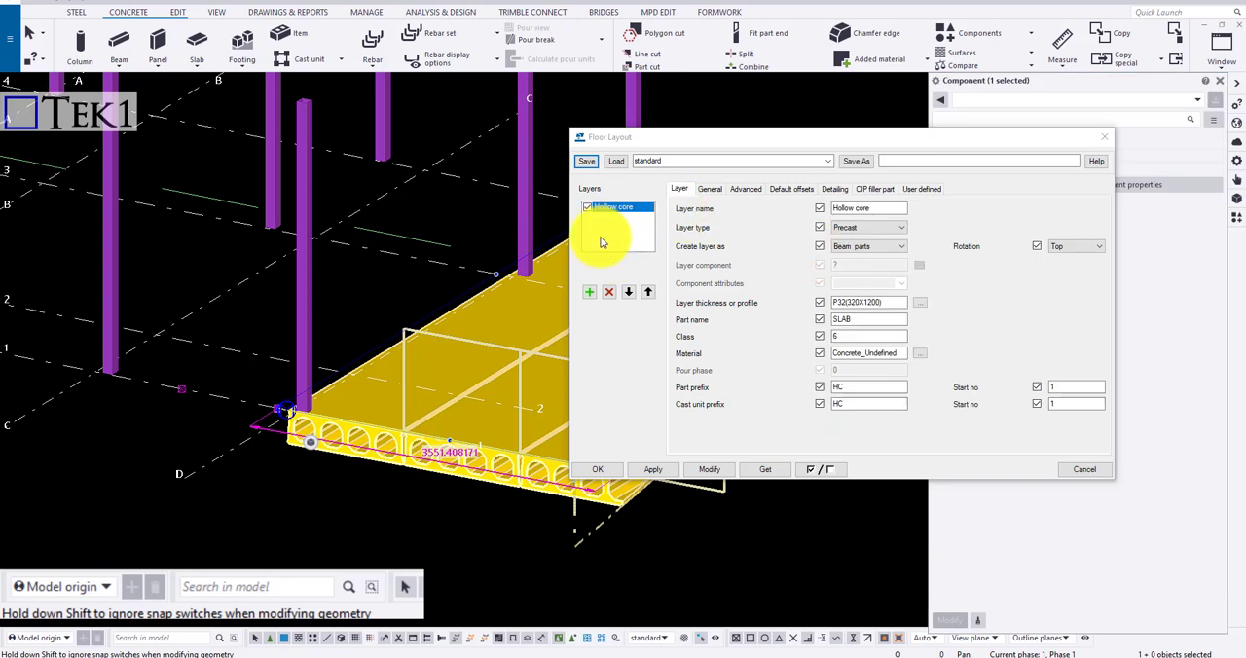
{"action": "left_click", "coordinate": [714, 190]}
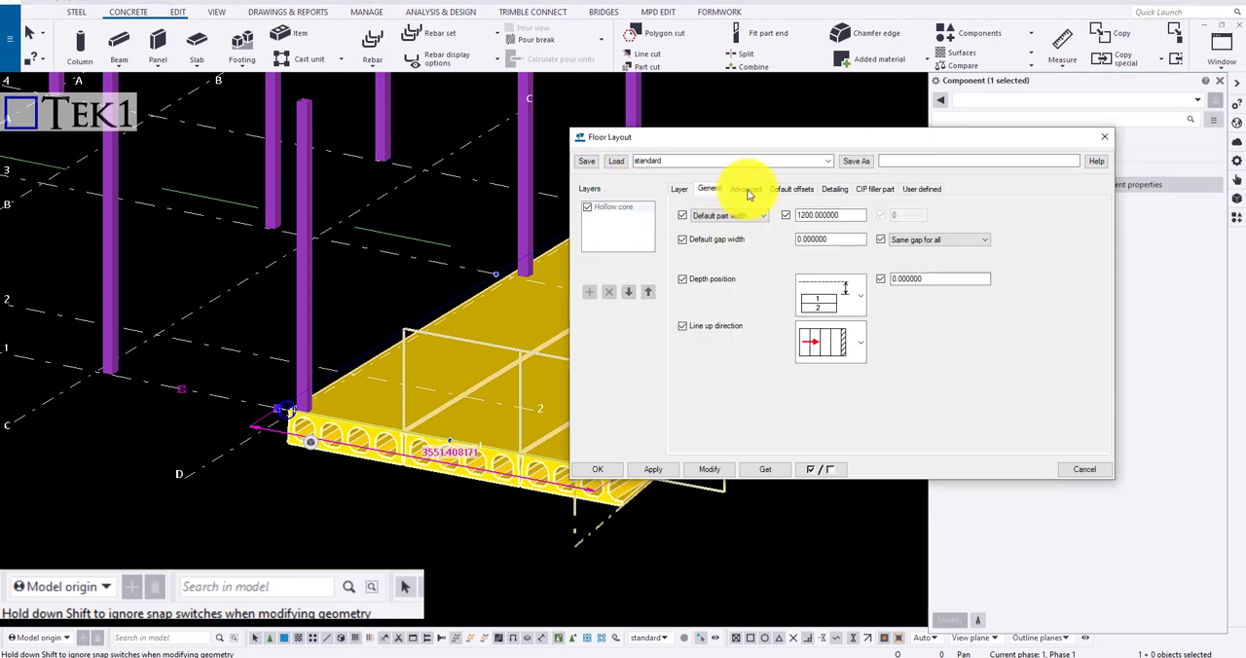
{"action": "left_click", "coordinate": [747, 190]}
{"action": "left_click", "coordinate": [803, 191]}
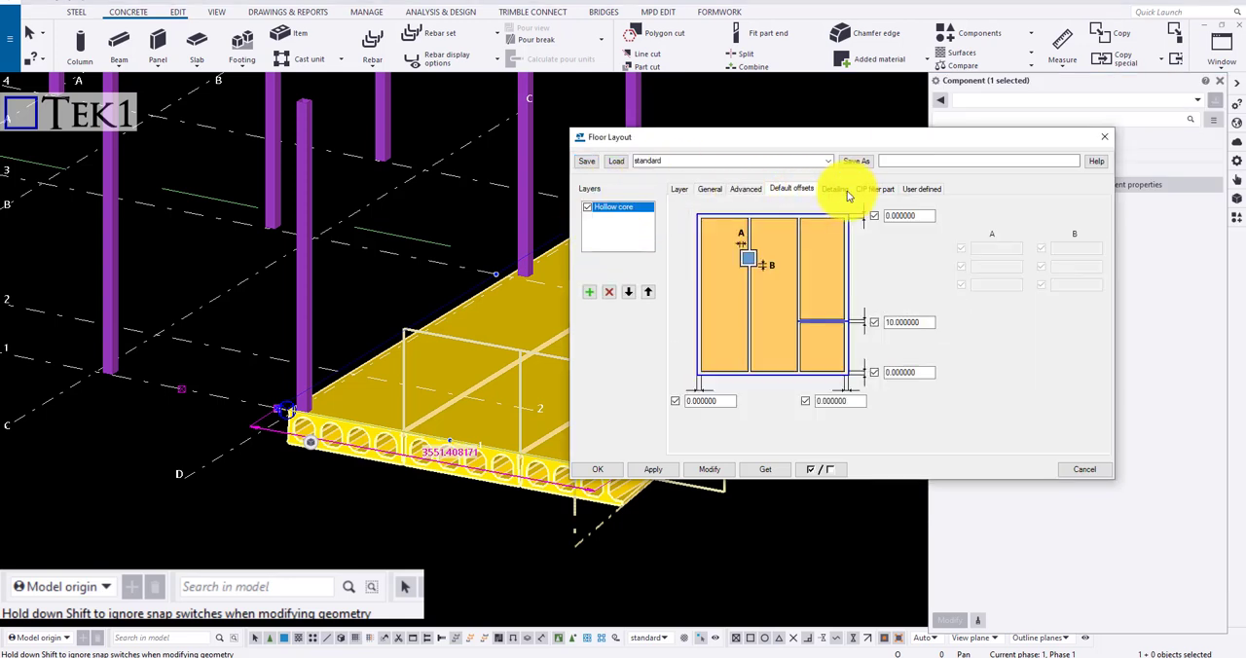
{"action": "left_click", "coordinate": [843, 190]}
{"action": "left_click", "coordinate": [876, 190]}
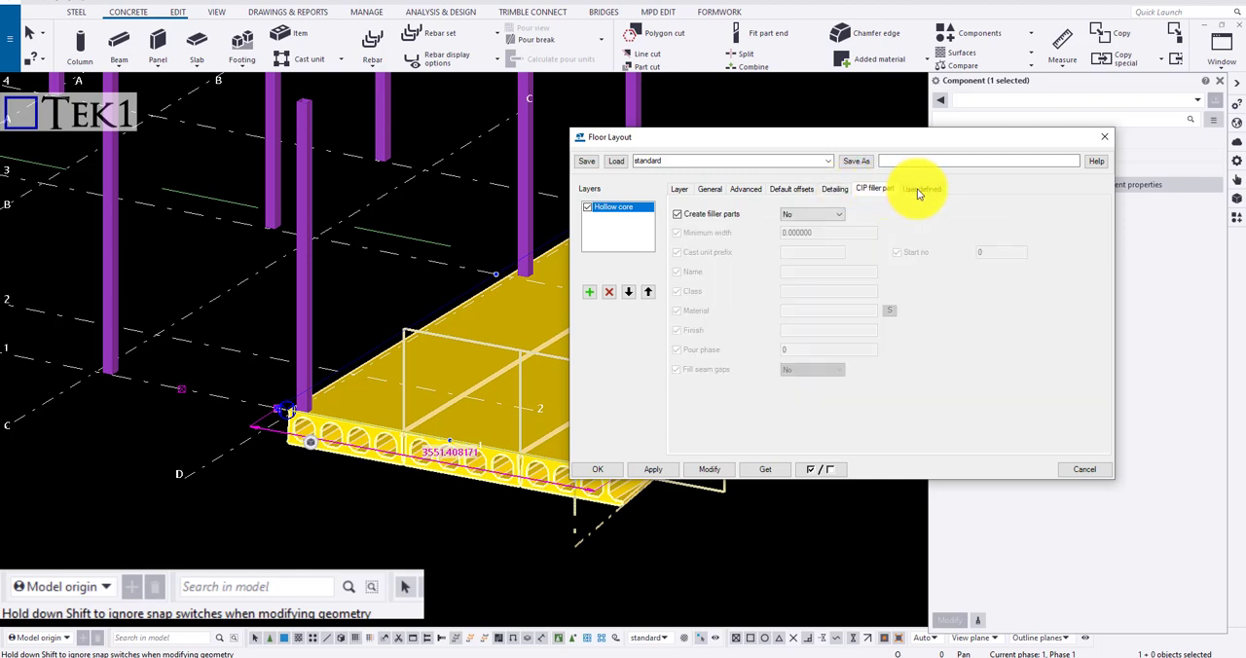
{"action": "left_click", "coordinate": [918, 190]}
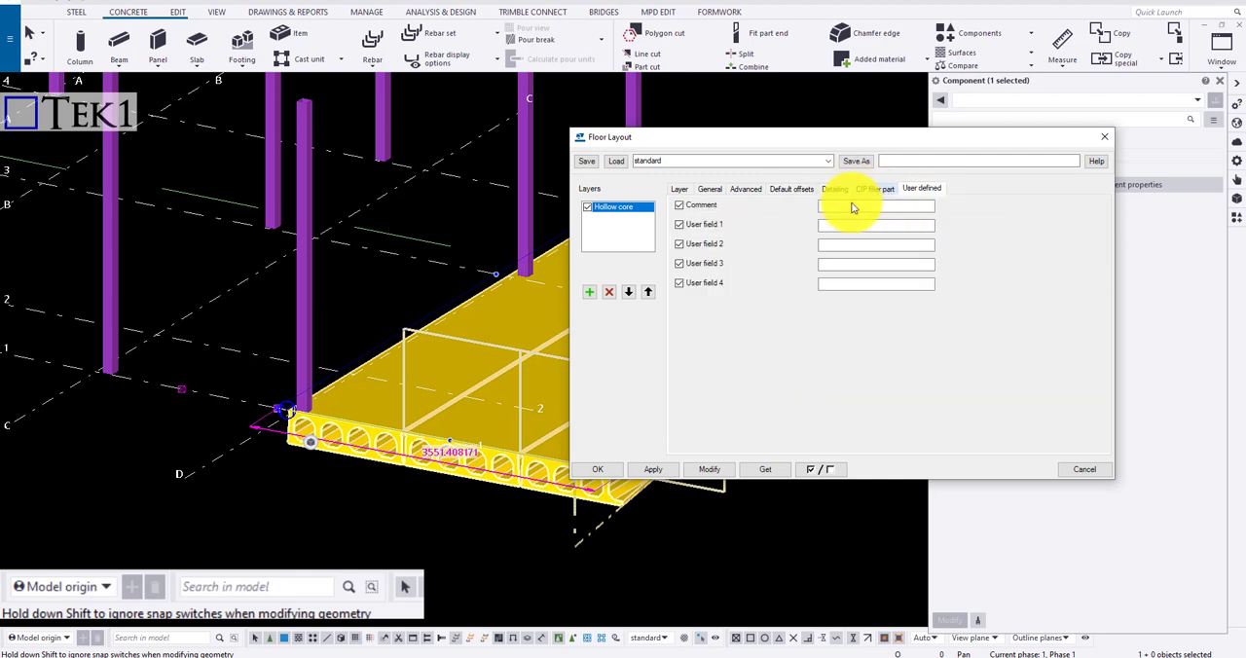
Add a precast Layer 2 with thickness 100 above the Hollow core layer, apply it, and reduce that layer's thickness to 10
{"action": "left_click", "coordinate": [679, 188]}
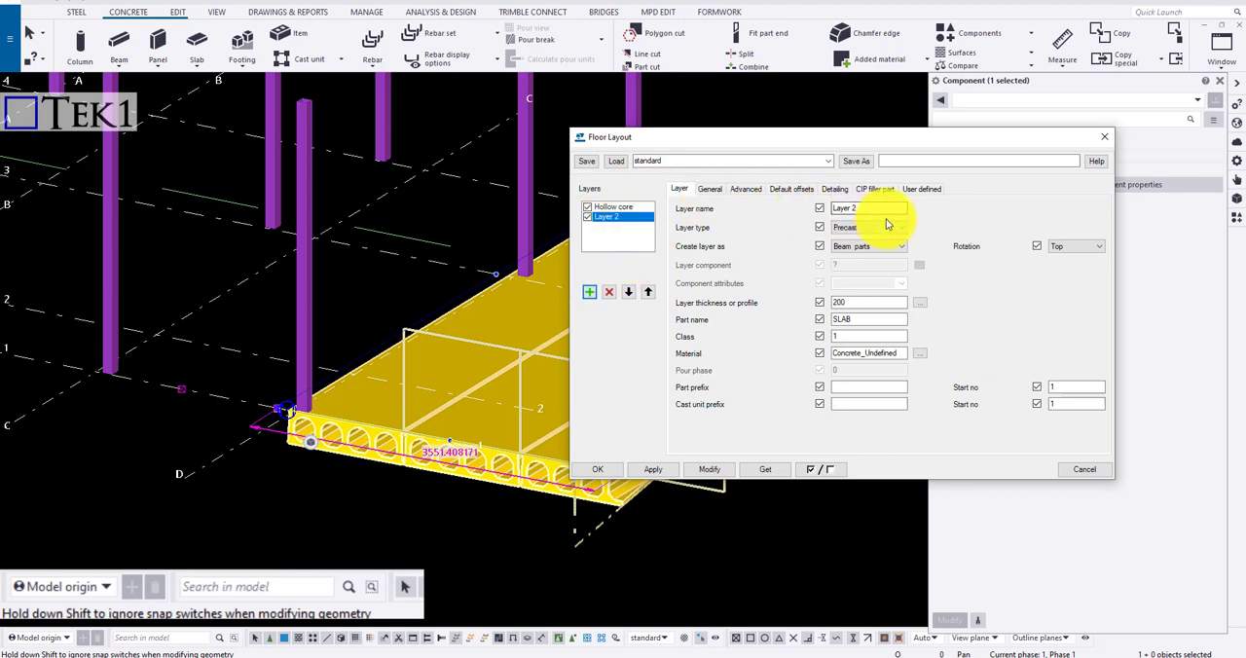
{"action": "double_click", "coordinate": [865, 303]}
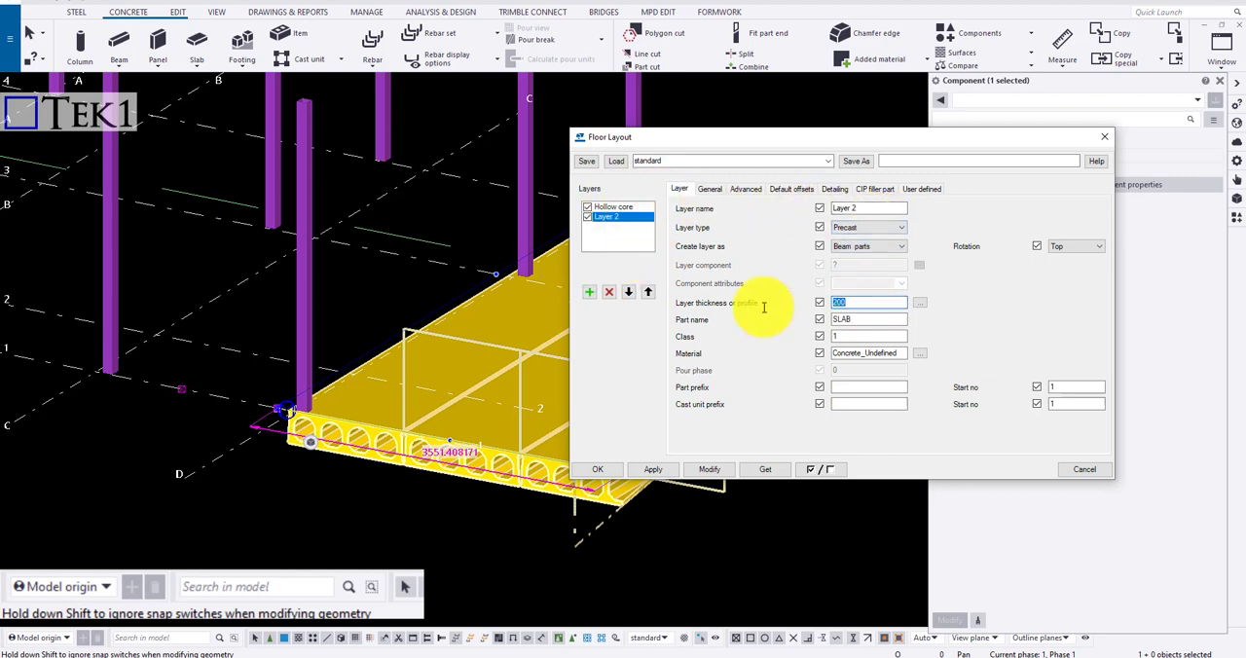
{"action": "type", "text": "100"}
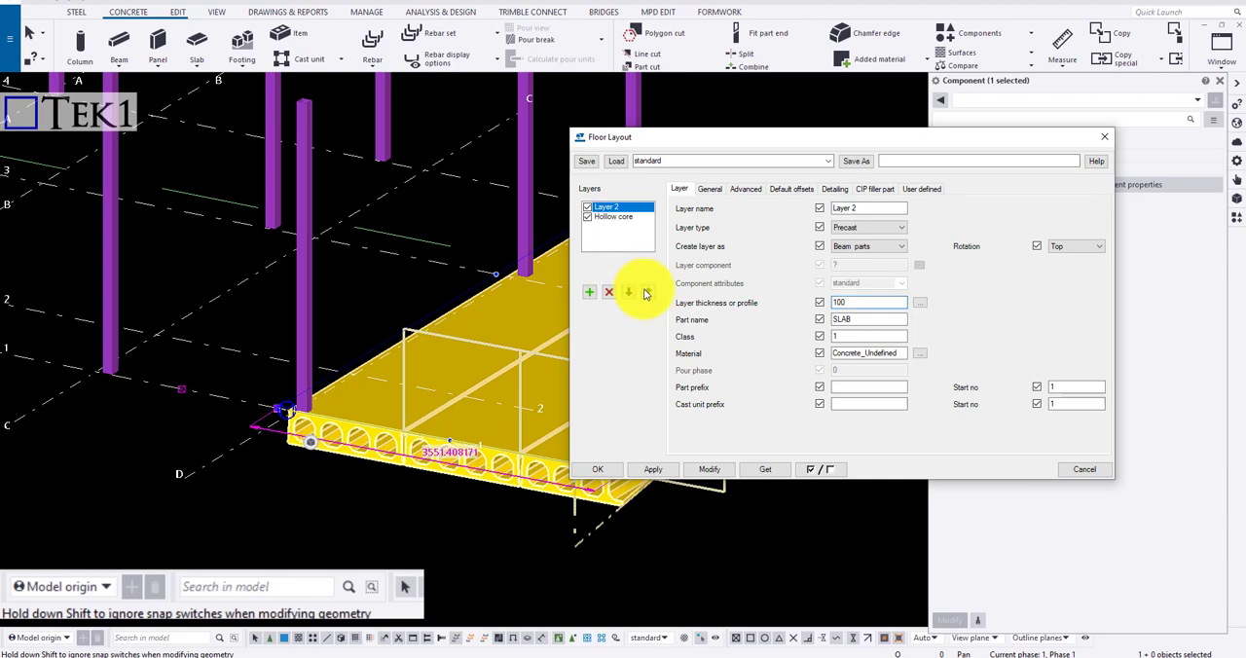
{"action": "left_click", "coordinate": [710, 470]}
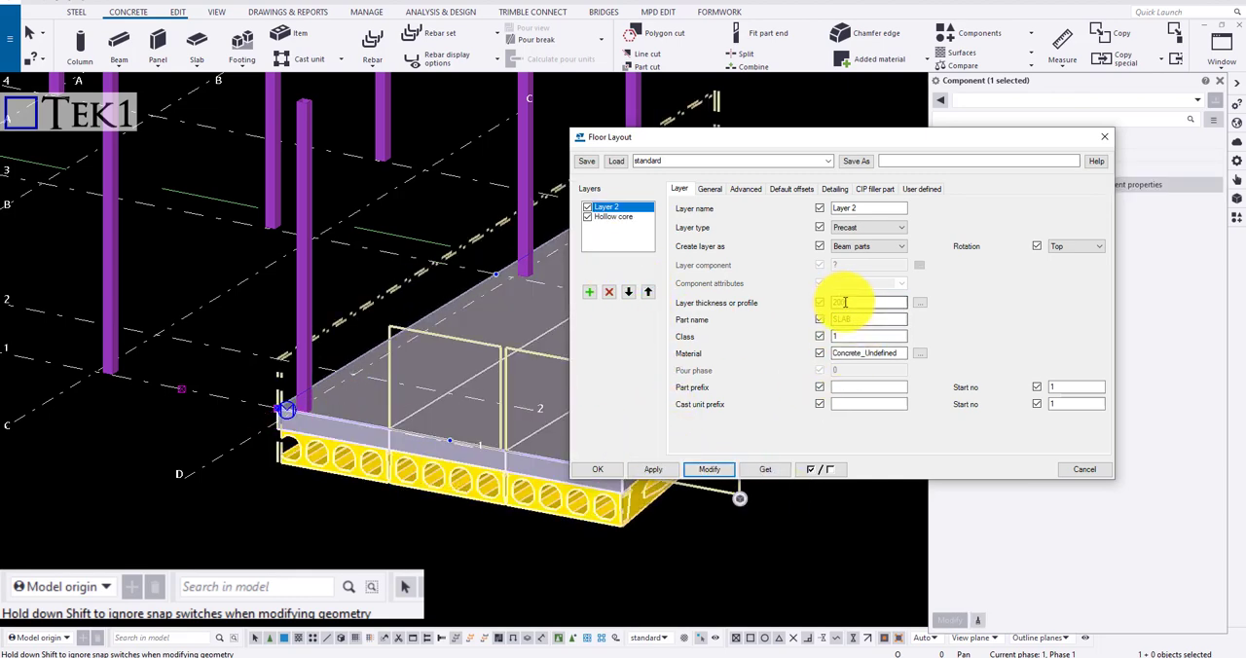
{"action": "left_click", "coordinate": [710, 470]}
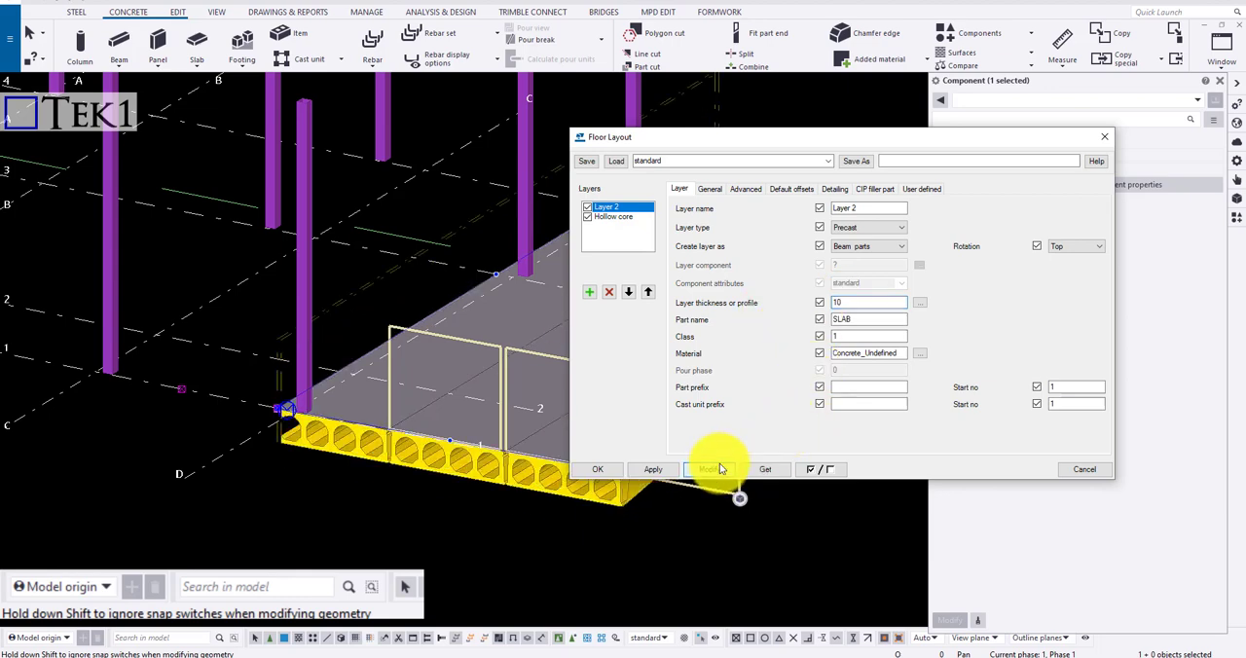
Inspect the modified floor layout's layers along the slab edges and close the Floor Layout settings
{"action": "scroll", "coordinate": [395, 428], "scroll_direction": "up", "scroll_amount": 5}
{"action": "scroll", "coordinate": [340, 319], "scroll_direction": "down", "scroll_amount": 4}
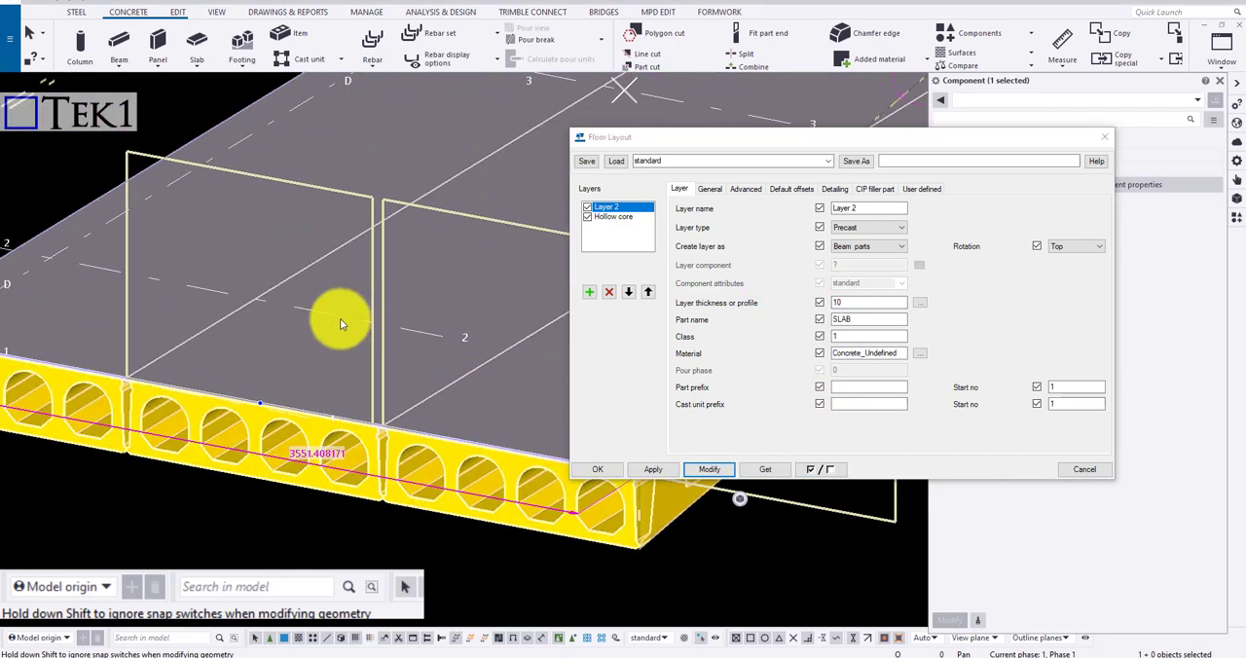
{"action": "scroll", "coordinate": [197, 351], "scroll_direction": "up", "scroll_amount": 3}
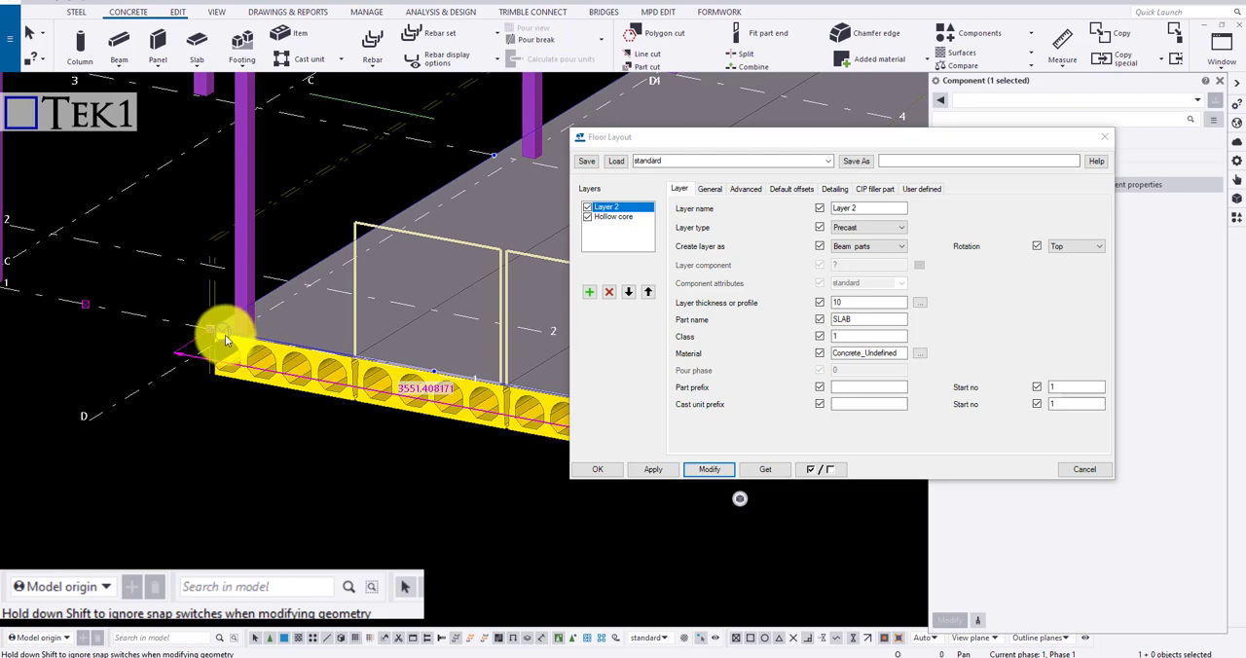
{"action": "scroll", "coordinate": [225, 335], "scroll_direction": "down", "scroll_amount": 4}
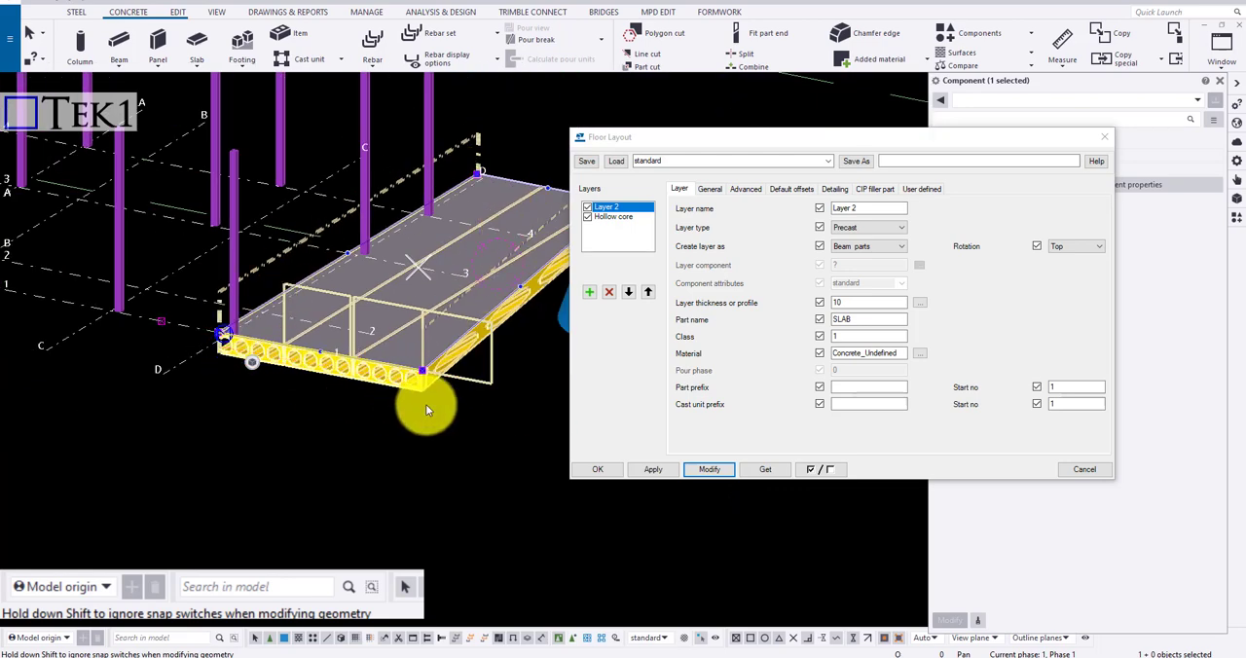
{"action": "left_click", "coordinate": [1101, 142]}
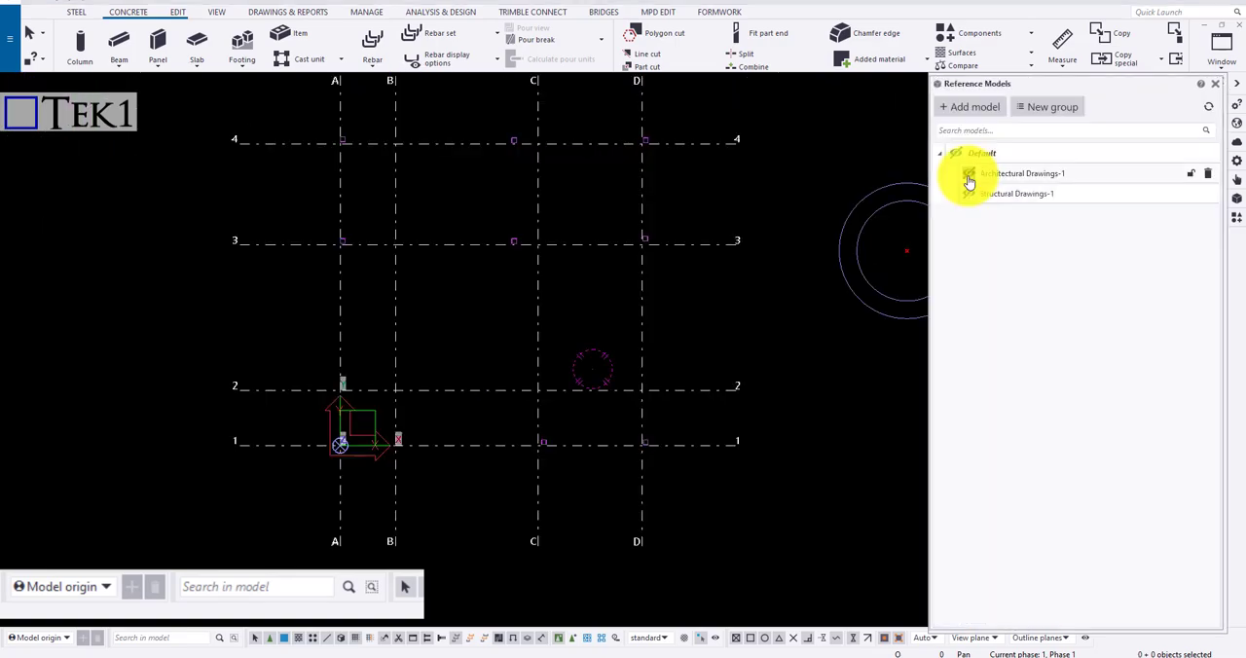
Show the Architectural Drawings-1 reference model and set up a new concrete slab with thickness 250
{"action": "left_click", "coordinate": [968, 175]}
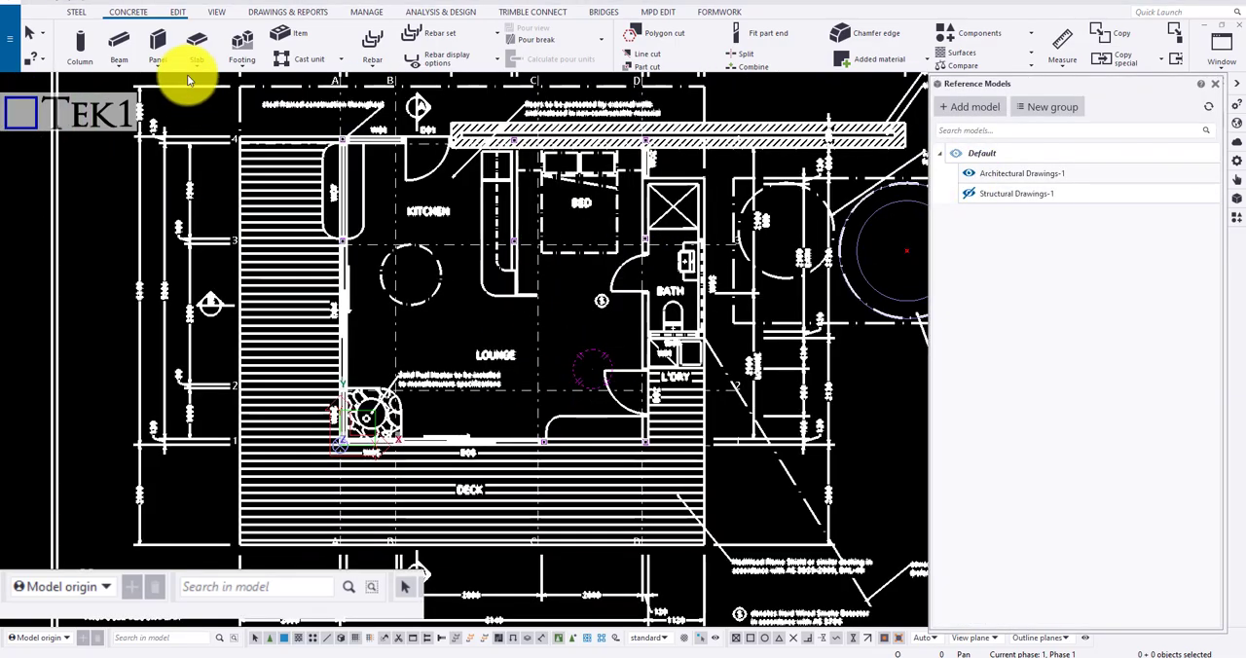
{"action": "left_click", "coordinate": [207, 43]}
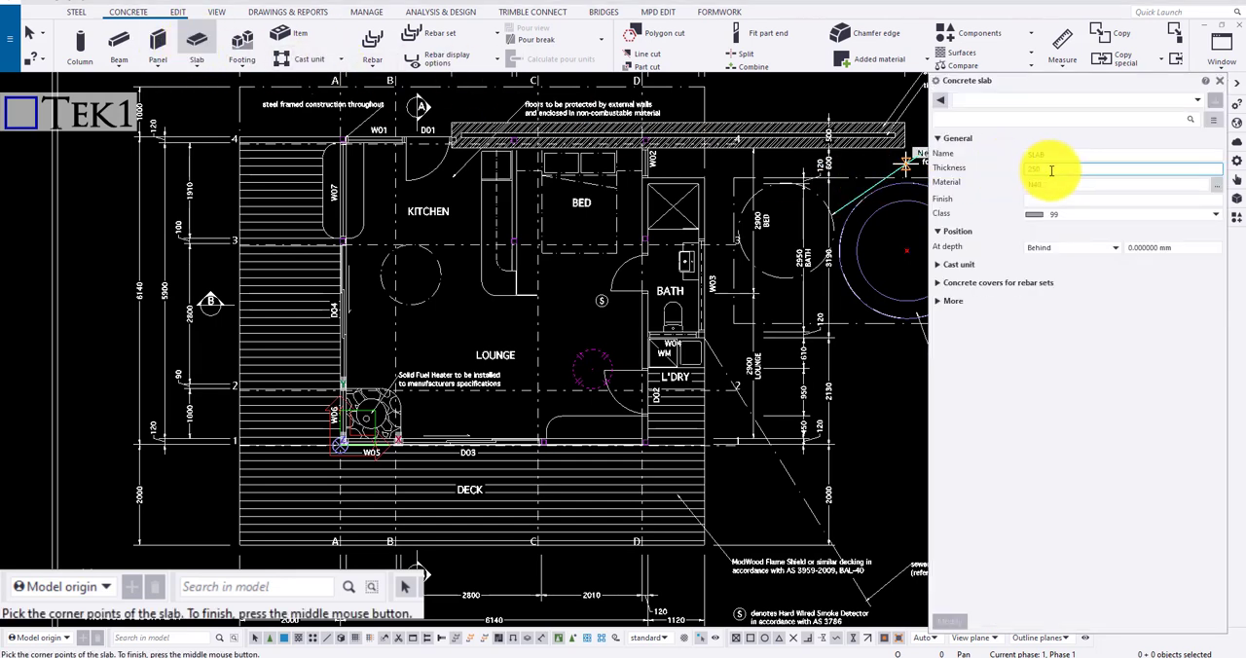
{"action": "double_click", "coordinate": [1043, 168]}
{"action": "type", "text": "250"}
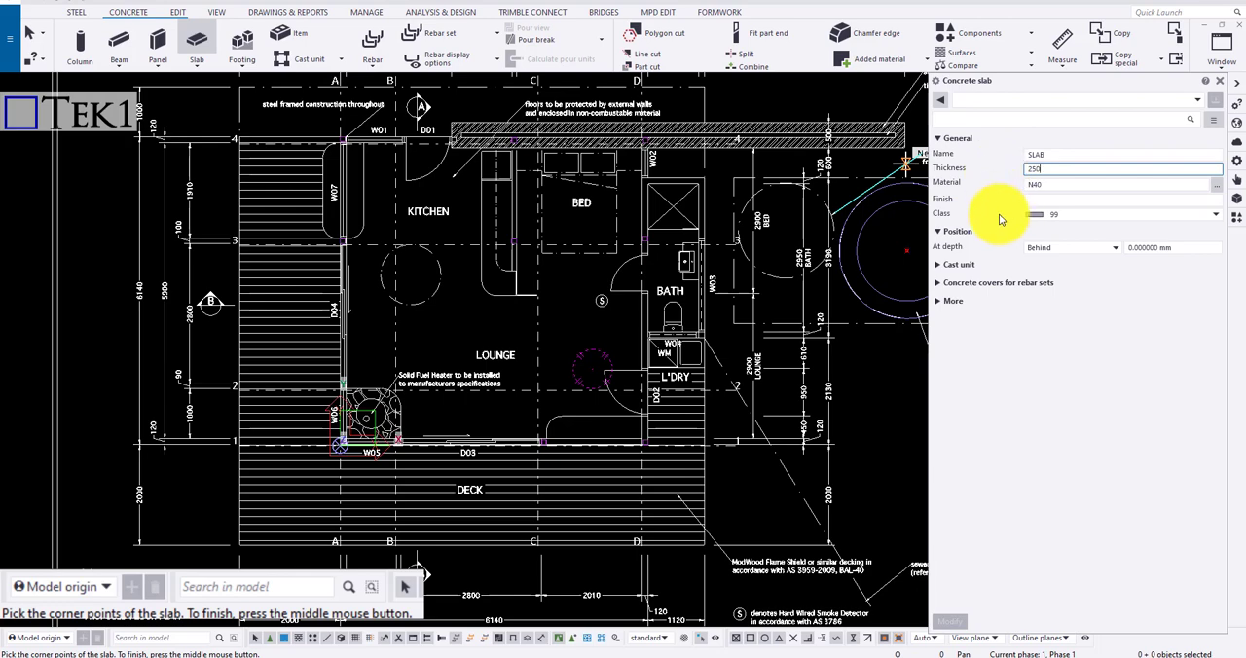
Create the rectangular floor slab through the outer corners of the columns at A-4, A-1, D-1 and D-4, and end the slab command
{"action": "scroll", "coordinate": [295, 92], "scroll_direction": "up", "scroll_amount": 5}
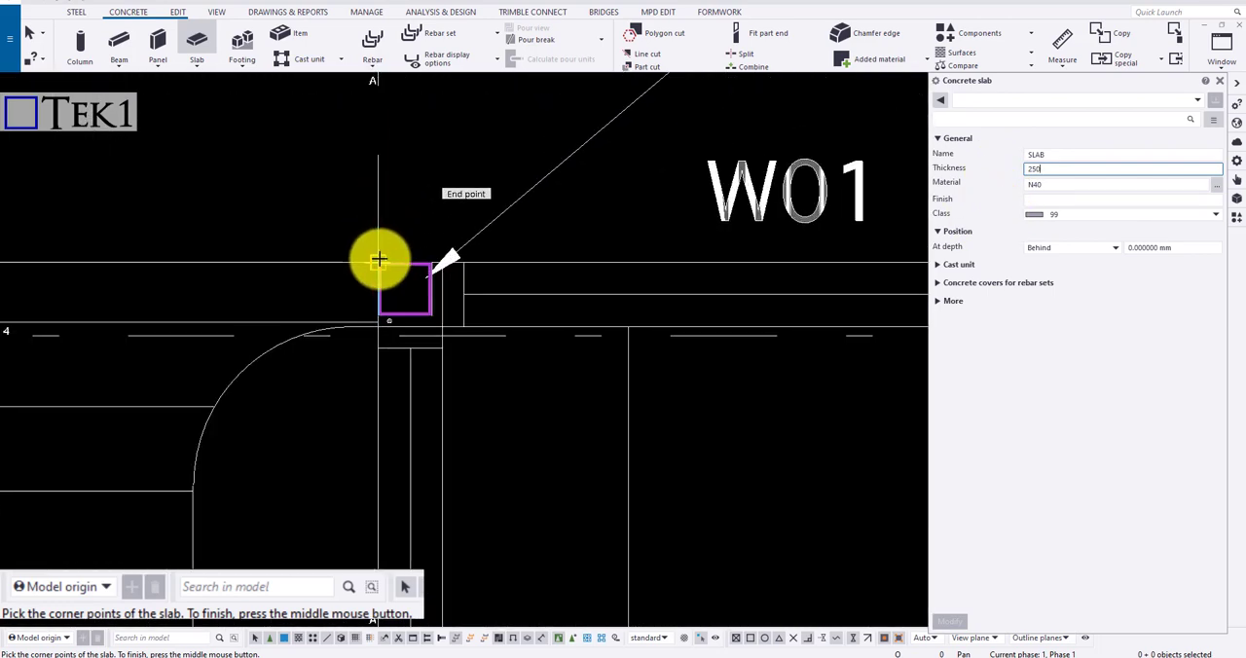
{"action": "left_click", "coordinate": [377, 257]}
{"action": "scroll", "coordinate": [370, 162], "scroll_direction": "down", "scroll_amount": 5}
{"action": "scroll", "coordinate": [363, 420], "scroll_direction": "up", "scroll_amount": 10}
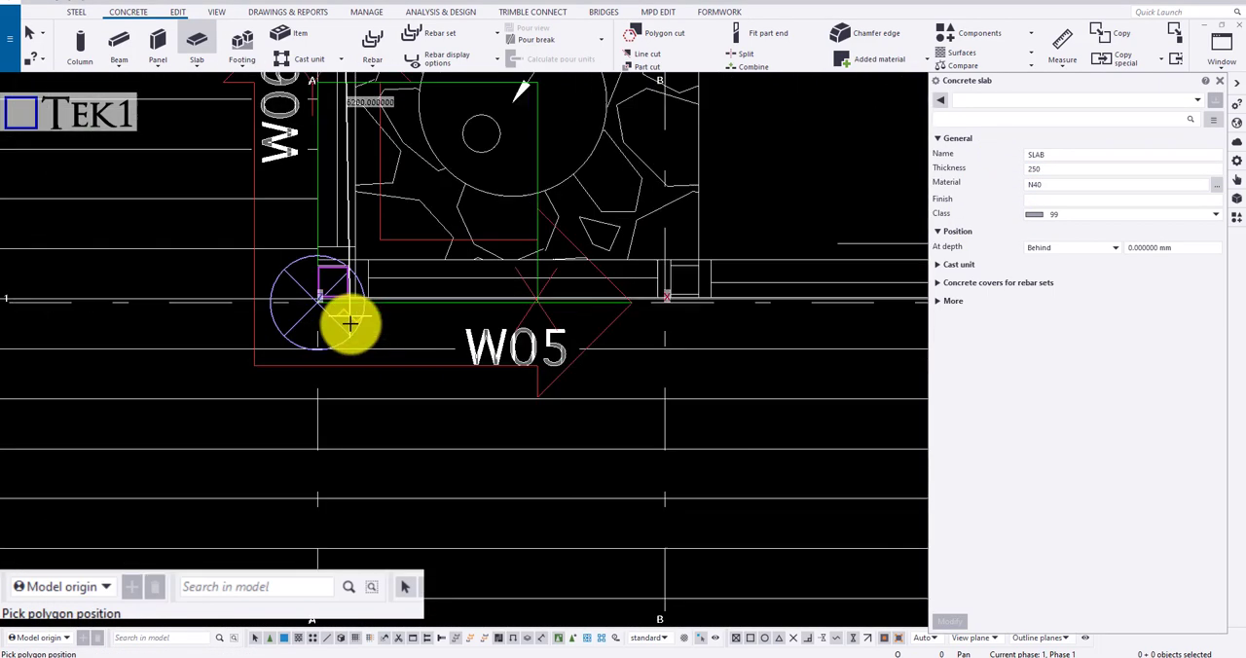
{"action": "left_click", "coordinate": [278, 247]}
{"action": "scroll", "coordinate": [211, 259], "scroll_direction": "down", "scroll_amount": 5}
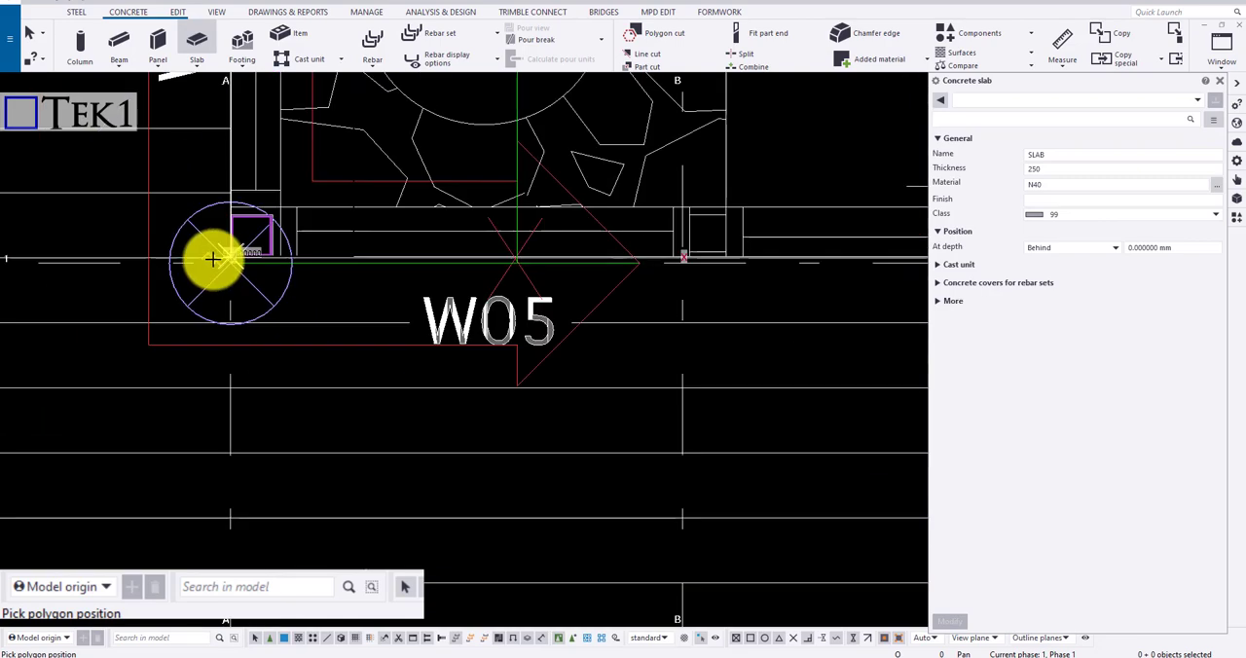
{"action": "scroll", "coordinate": [659, 272], "scroll_direction": "up", "scroll_amount": 8}
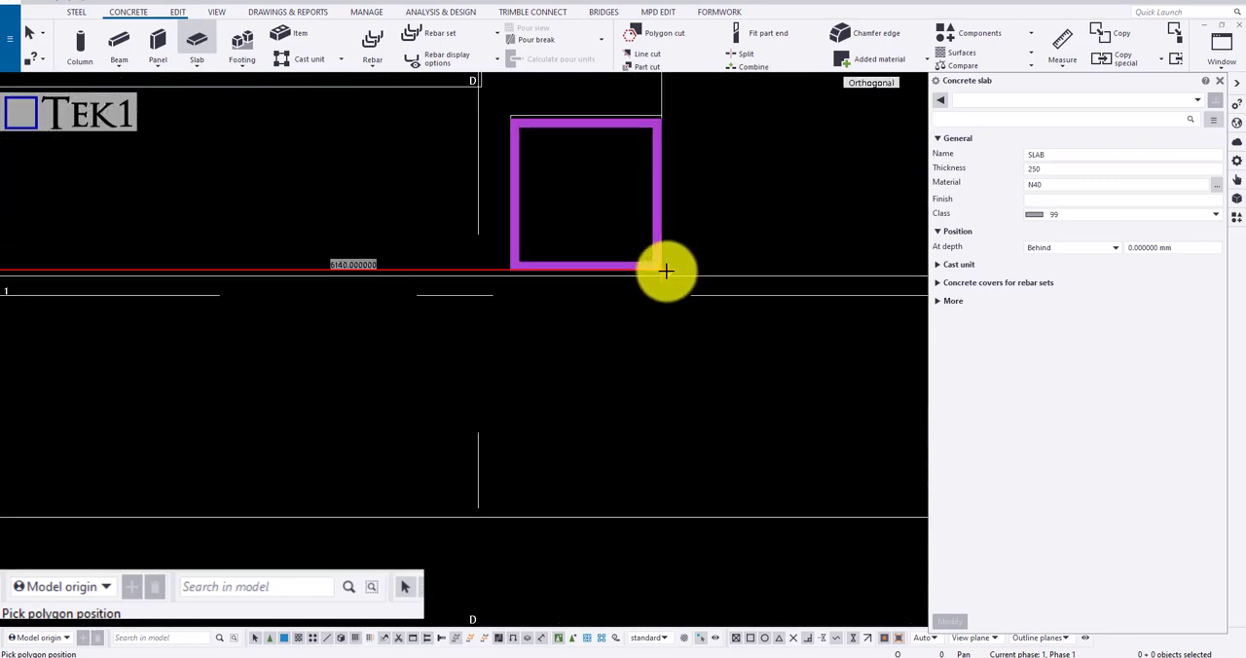
{"action": "scroll", "coordinate": [643, 422], "scroll_direction": "down", "scroll_amount": 5}
{"action": "scroll", "coordinate": [640, 297], "scroll_direction": "up", "scroll_amount": 8}
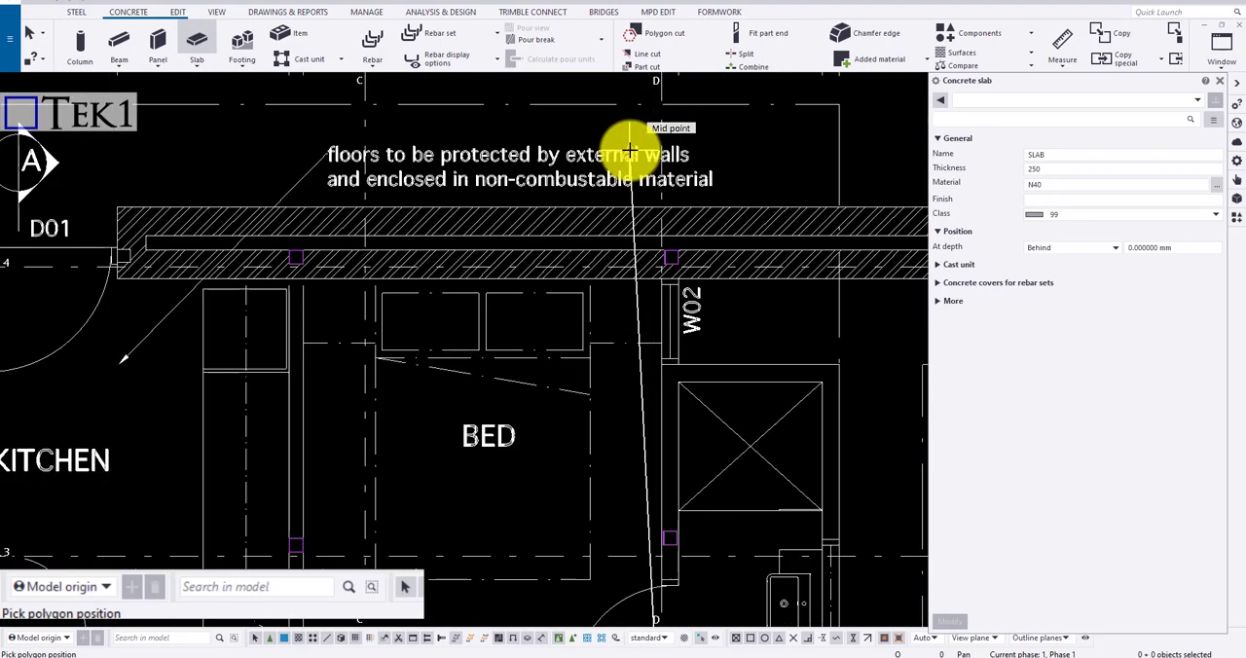
{"action": "scroll", "coordinate": [681, 253], "scroll_direction": "up", "scroll_amount": 3}
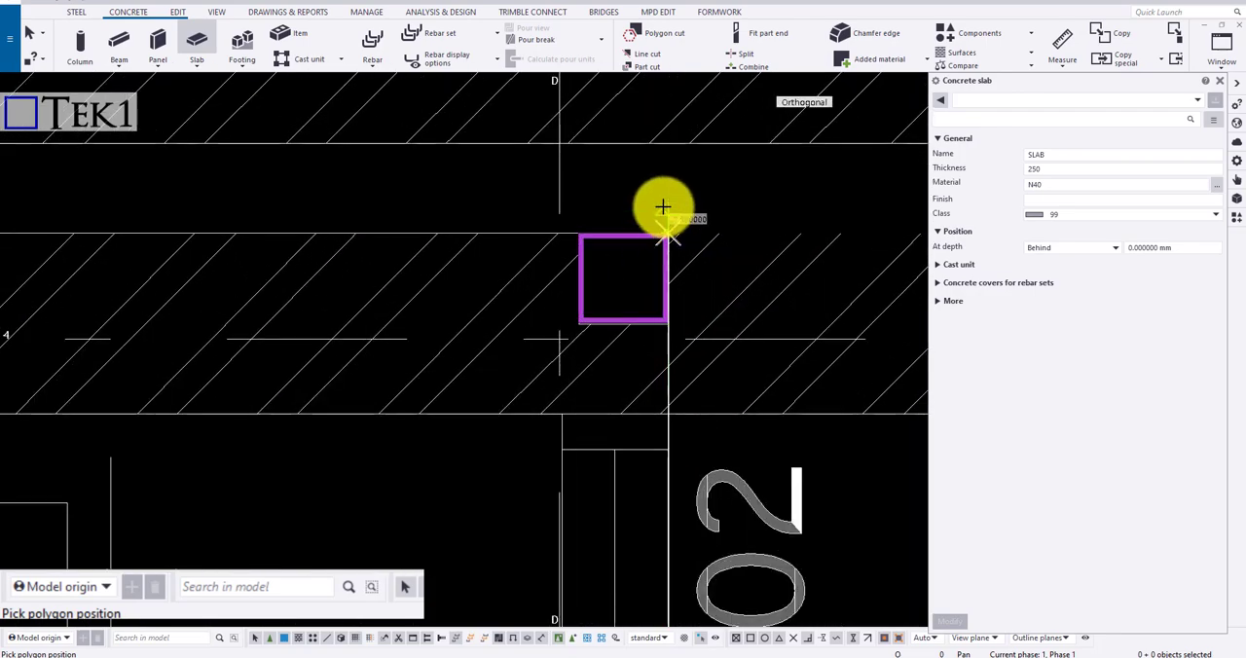
{"action": "scroll", "coordinate": [632, 170], "scroll_direction": "down", "scroll_amount": 4}
{"action": "middle_click", "coordinate": [628, 164]}
{"action": "scroll", "coordinate": [626, 163], "scroll_direction": "down", "scroll_amount": 4}
{"action": "middle_click_drag", "start_coordinate": [590, 313], "coordinate": [504, 162], "text": "ctrl"}
{"action": "scroll", "coordinate": [632, 303], "scroll_direction": "up", "scroll_amount": 2}
{"action": "scroll", "coordinate": [633, 304], "scroll_direction": "up", "scroll_amount": 2}
{"action": "key", "text": "Escape"}
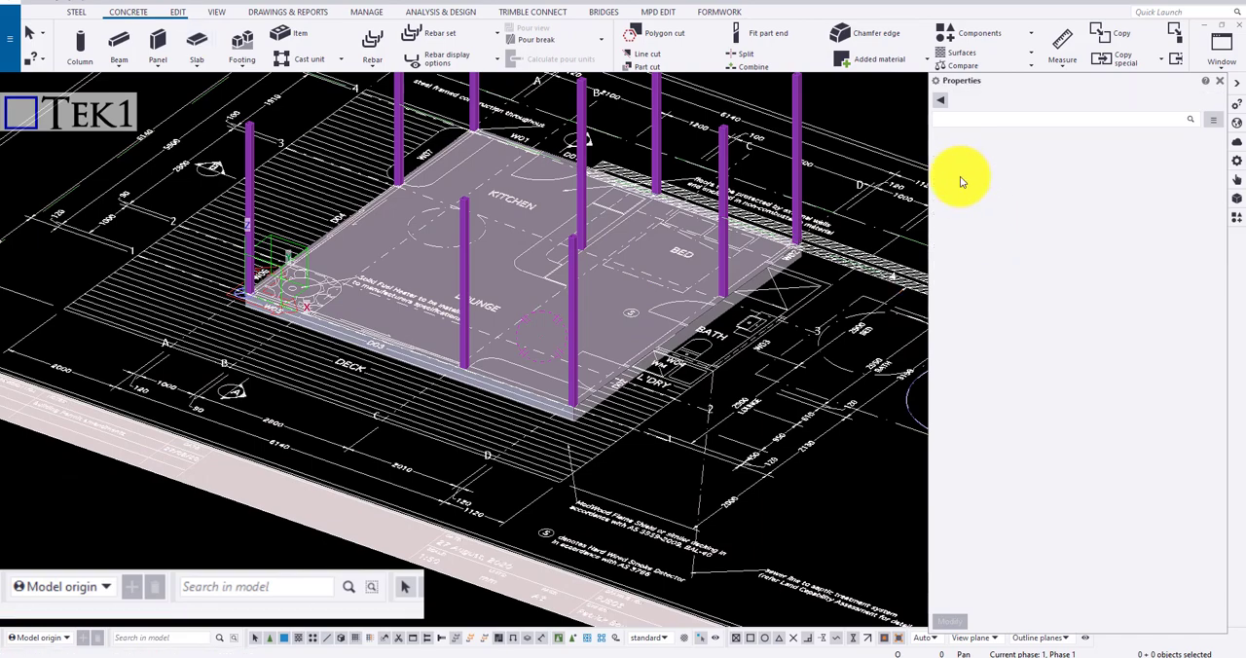
Hide the Architectural Drawings-1 reference model to show only the new slab and columns on the grid
{"action": "scroll", "coordinate": [647, 254], "scroll_direction": "up", "scroll_amount": 2}
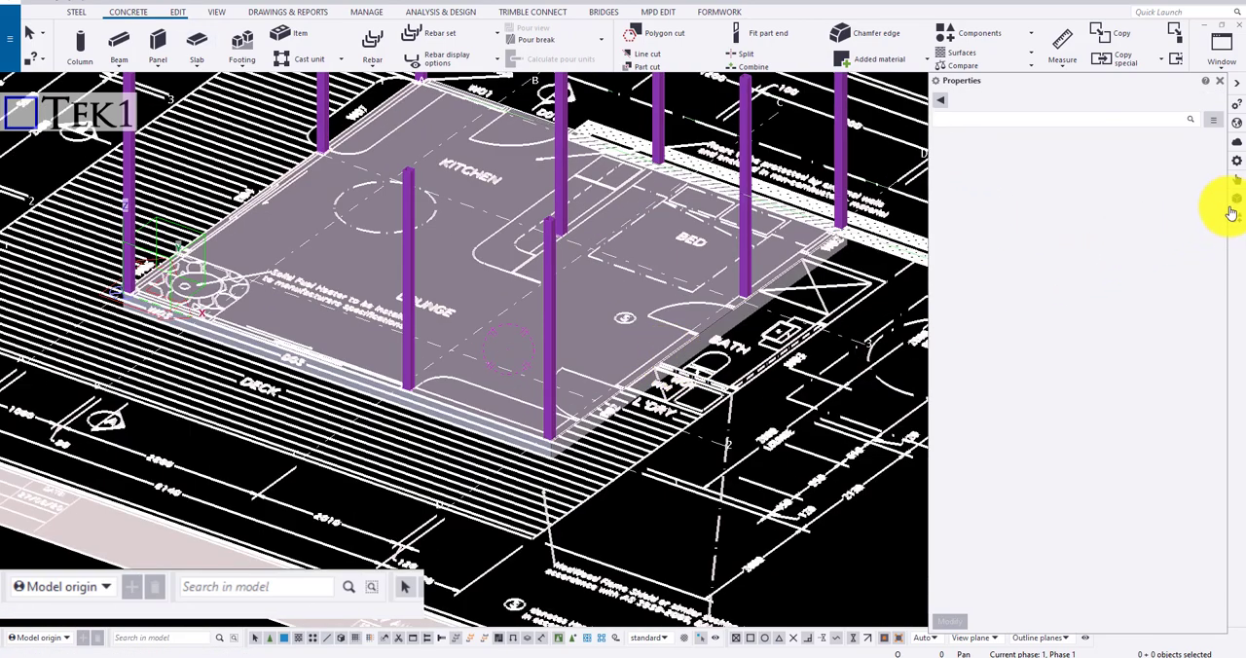
{"action": "left_click", "coordinate": [1235, 207]}
{"action": "left_click", "coordinate": [967, 175]}
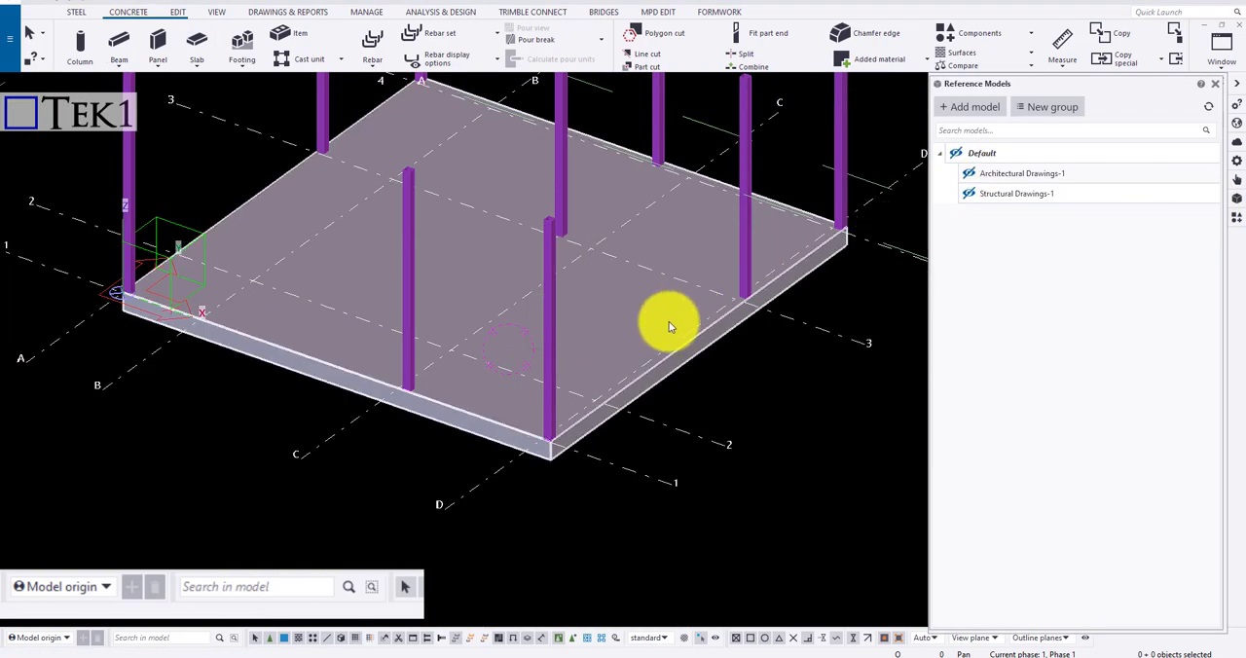
{"action": "scroll", "coordinate": [670, 326], "scroll_direction": "down", "scroll_amount": 3}
{"action": "middle_click_drag", "start_coordinate": [637, 298], "coordinate": [676, 588], "text": "ctrl"}
{"action": "scroll", "coordinate": [609, 350], "scroll_direction": "down", "scroll_amount": 3}
{"action": "middle_click_drag", "start_coordinate": [605, 341], "coordinate": [536, 223], "text": "ctrl"}
{"action": "scroll", "coordinate": [565, 428], "scroll_direction": "up", "scroll_amount": 5}
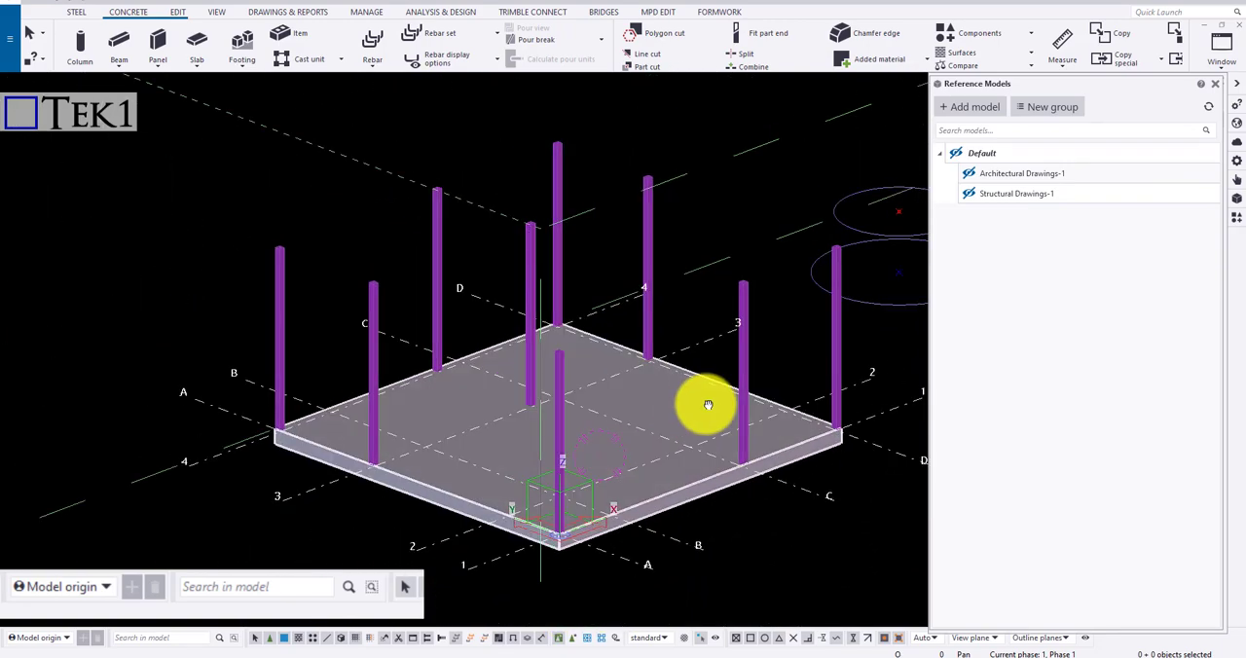